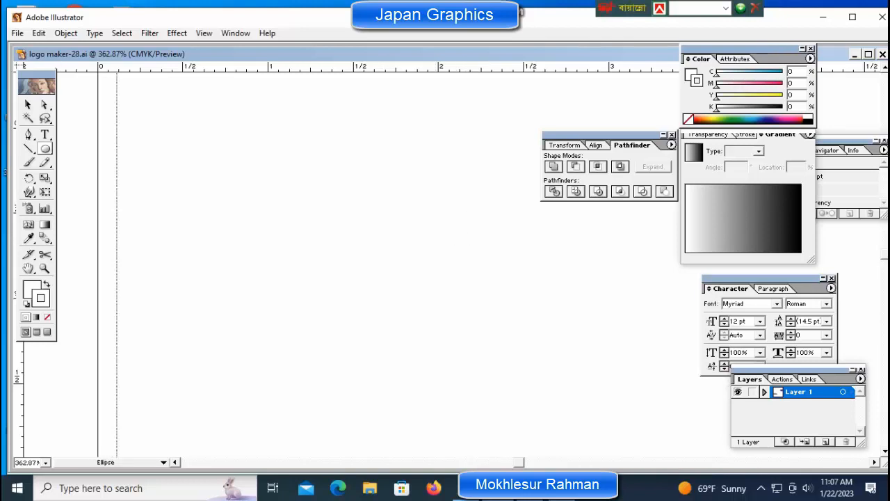
# Step: Draw a small circle with the default colours and fill it solid black
pyautogui.press('d')
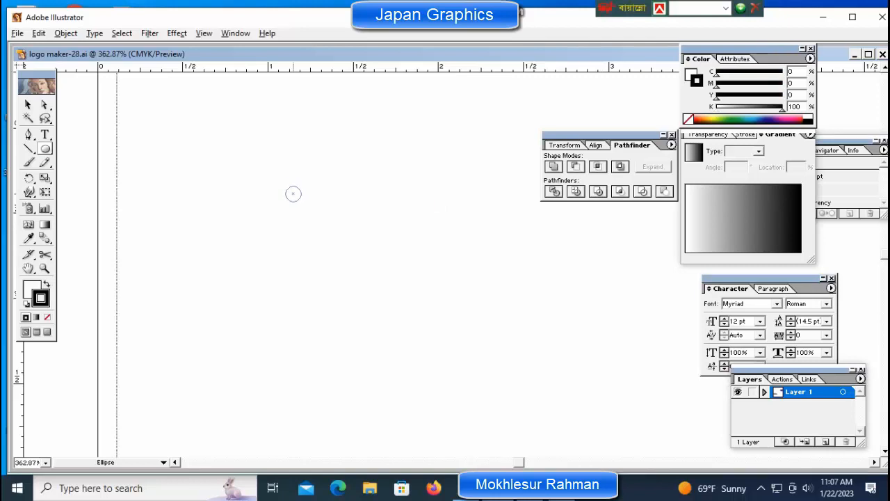
pyautogui.moveTo(293, 194); pyautogui.dragTo(300, 199)
pyautogui.press('x')
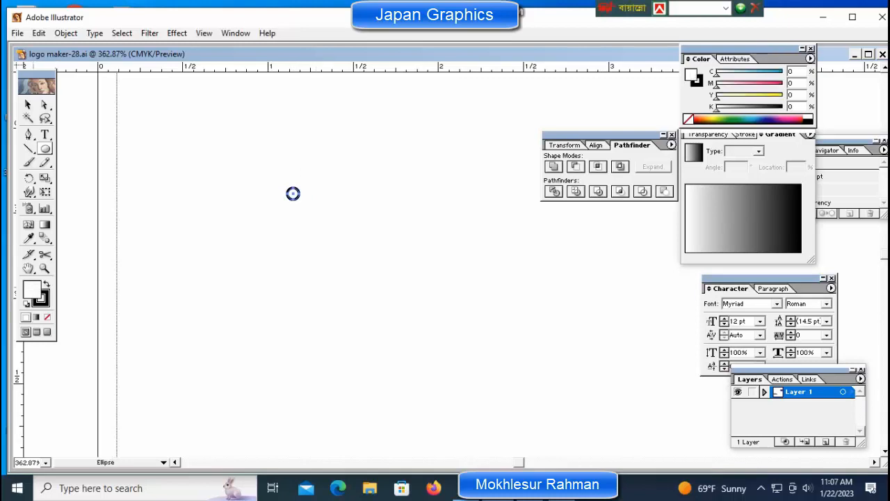
pyautogui.press('.')
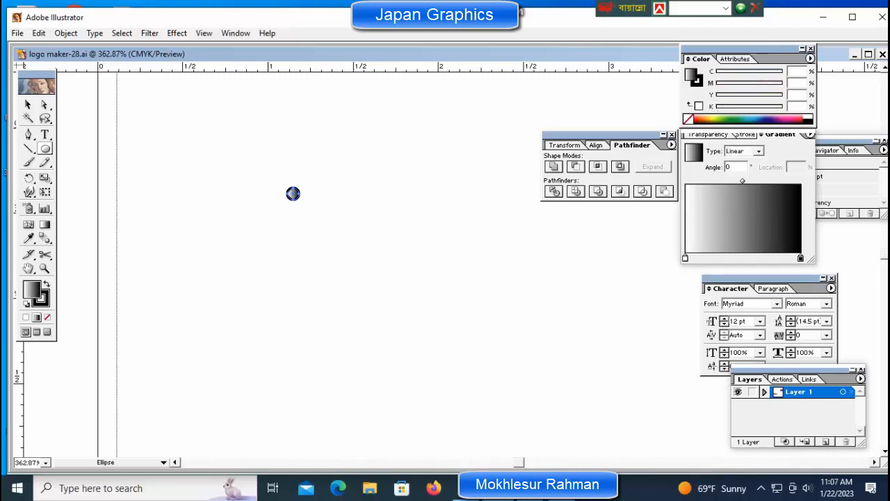
pyautogui.press(',')
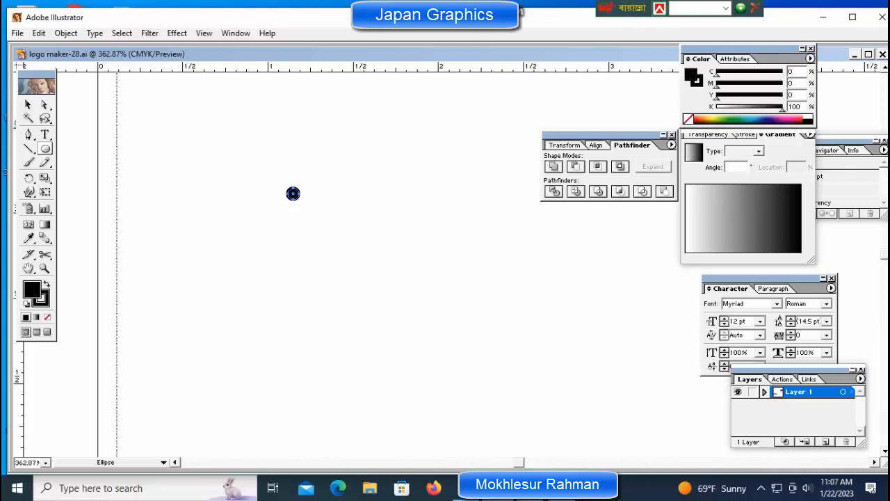
# Step: Move the small black circle to an open area farther inside the artboard and deselect it
pyautogui.hotkey('ctrl', 'shift', 'a')
pyautogui.moveTo(267, 176); pyautogui.dragTo(302, 208)
pyautogui.press('v')
pyautogui.hotkey('ctrl', '-')
pyautogui.hotkey('ctrl', '-')
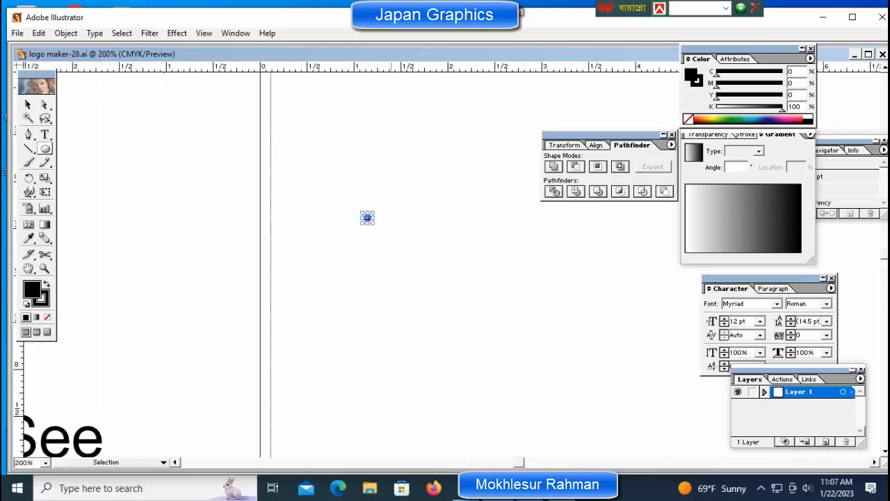
pyautogui.moveTo(367, 217); pyautogui.dragTo(194, 357)
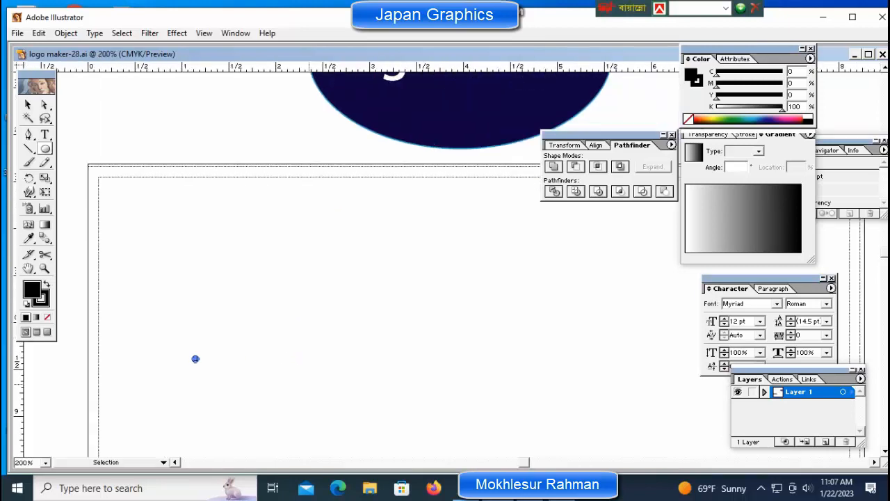
pyautogui.press('l')
pyautogui.moveTo(123, 305); pyautogui.dragTo(227, 394)
pyautogui.moveTo(391, 337); pyautogui.dragTo(382, 331)
pyautogui.keyDown('ctrl'); pyautogui.click(425, 369); pyautogui.keyUp('ctrl')
pyautogui.keyDown('ctrl'); pyautogui.click(436, 327); pyautogui.keyUp('ctrl')
pyautogui.keyDown('ctrl'); pyautogui.click(469, 300); pyautogui.keyUp('ctrl')
pyautogui.moveTo(410, 285); pyautogui.dragTo(363, 377)
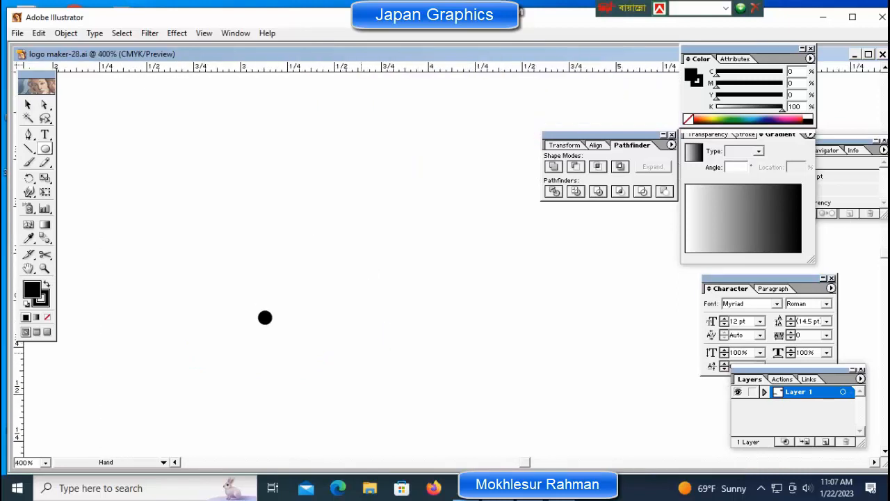
# Step: Paint a freehand stroke that arches over the black dot and sweeps up to the right, with no fill
pyautogui.click(28, 162)
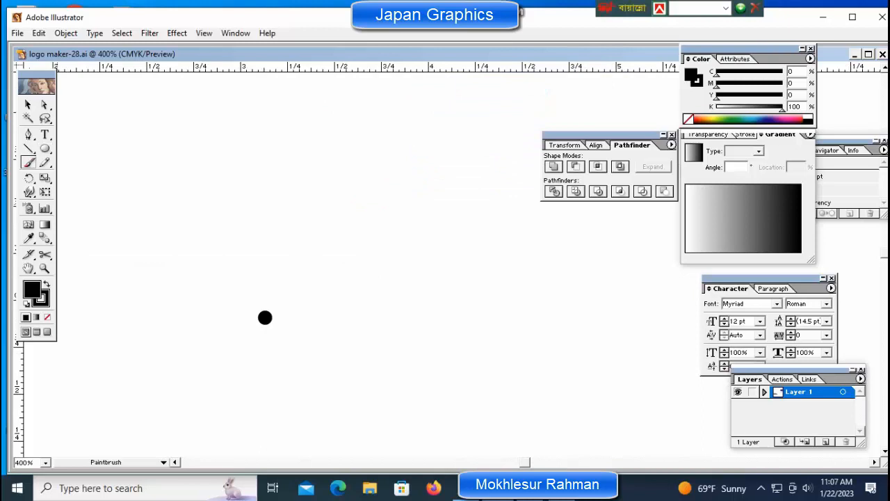
pyautogui.moveTo(203, 318)
pyautogui.mouseDown()
pyautogui.moveTo(225, 299)
pyautogui.moveTo(312, 295)
pyautogui.moveTo(345, 323)
pyautogui.moveTo(482, 309)
pyautogui.mouseUp()
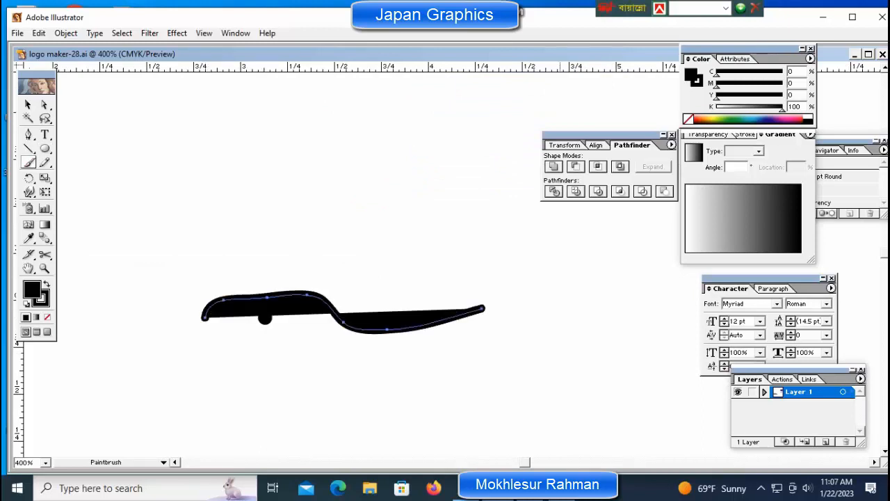
pyautogui.hotkey('ctrl', 'z')
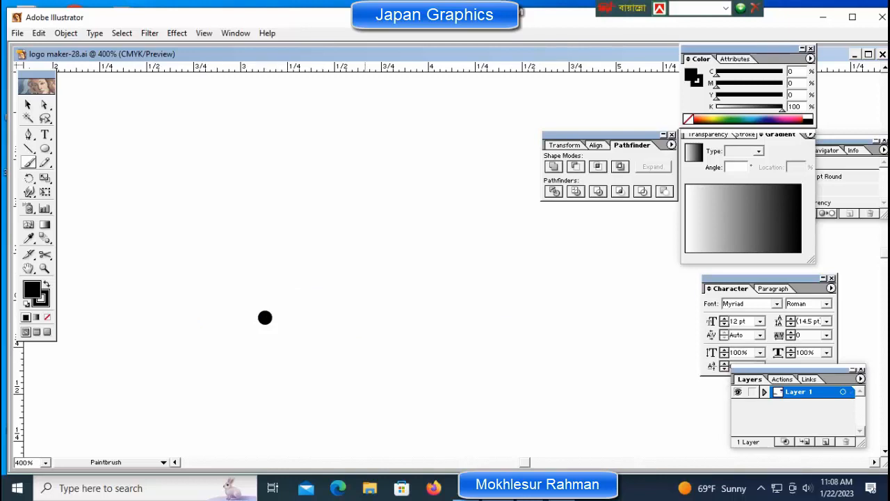
pyautogui.moveTo(207, 353)
pyautogui.mouseDown()
pyautogui.moveTo(308, 297)
pyautogui.moveTo(296, 341)
pyautogui.moveTo(447, 111)
pyautogui.mouseUp()
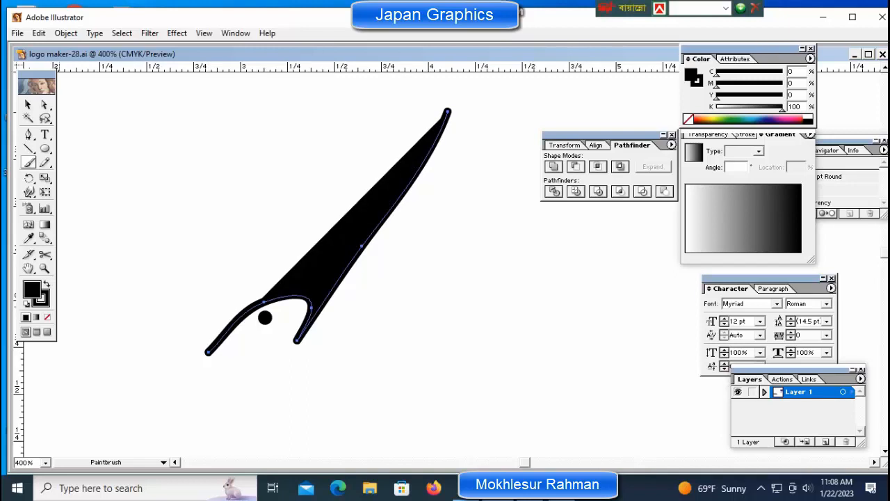
pyautogui.click(48, 318)
pyautogui.hotkey('ctrl', 'shift', 'a')
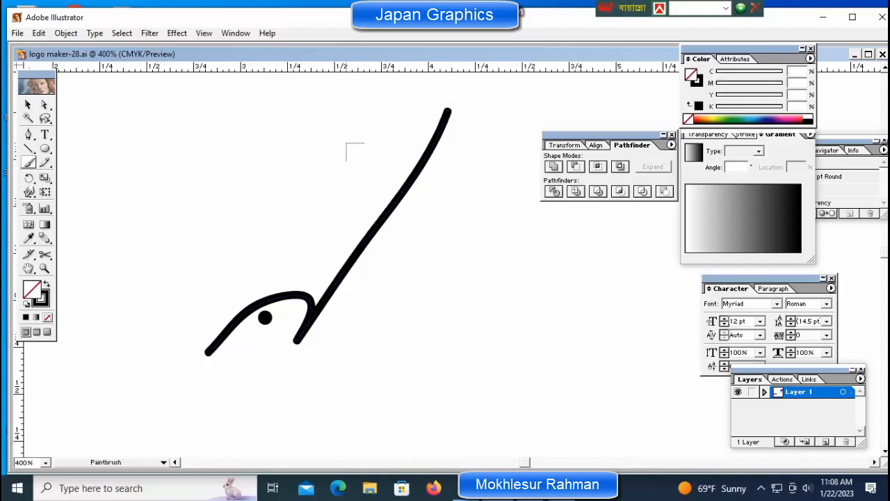
# Step: Scale the brush stroke down so it lies just below the black dot, and deselect it
pyautogui.moveTo(378, 162); pyautogui.dragTo(433, 207)
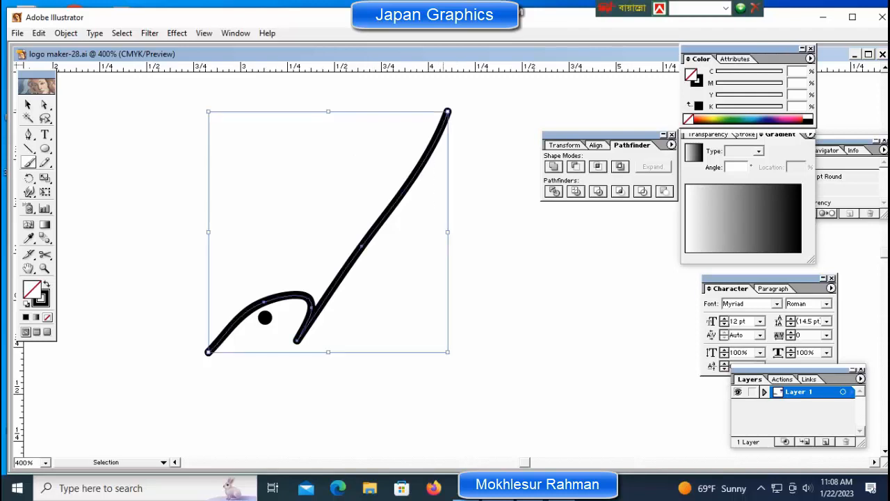
pyautogui.moveTo(447, 112); pyautogui.dragTo(376, 263)
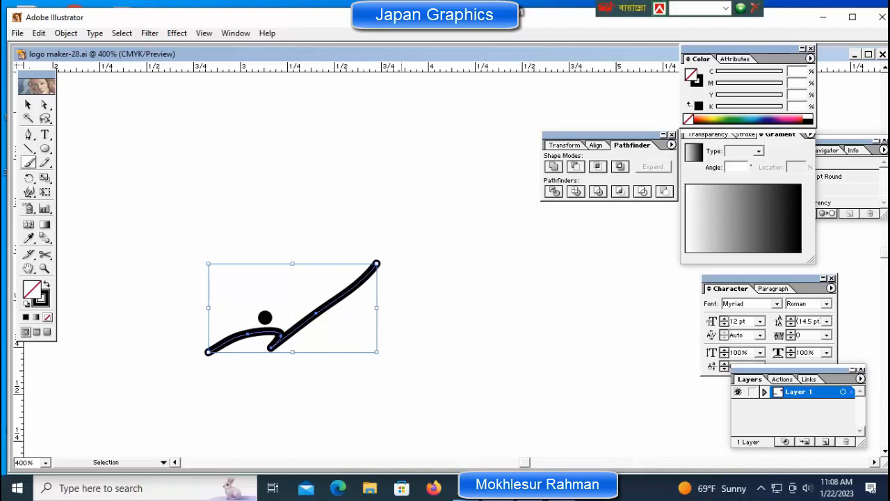
pyautogui.keyDown('ctrl'); pyautogui.click(398, 266); pyautogui.keyUp('ctrl')
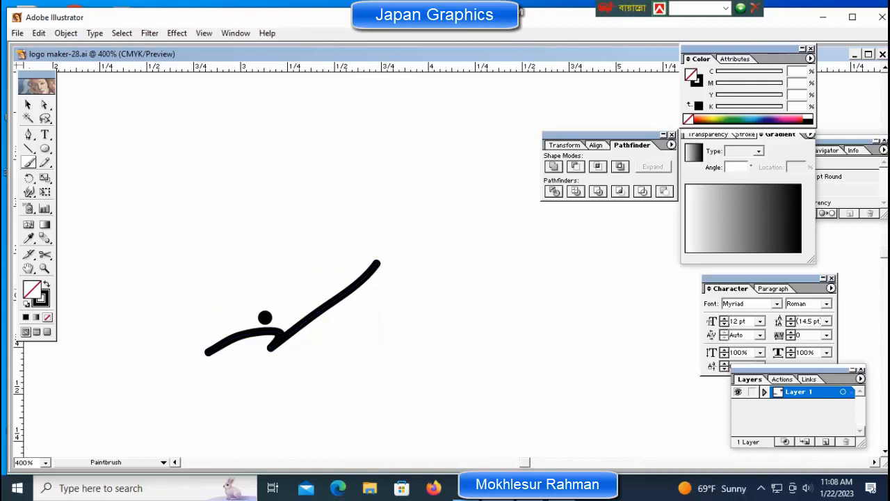
# Step: Recolour the brush stroke pink, about C 1.57, M 64.31, Y 2.35, K 0
pyautogui.click(28, 105)
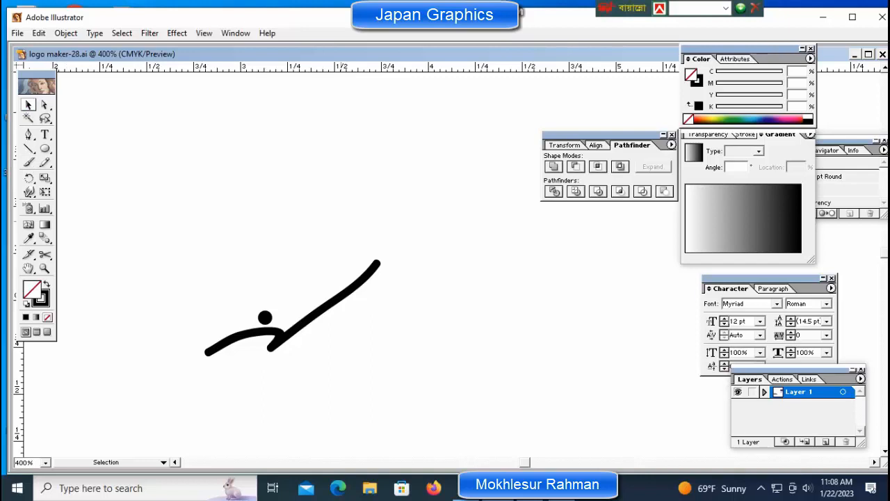
pyautogui.moveTo(337, 220); pyautogui.dragTo(386, 301)
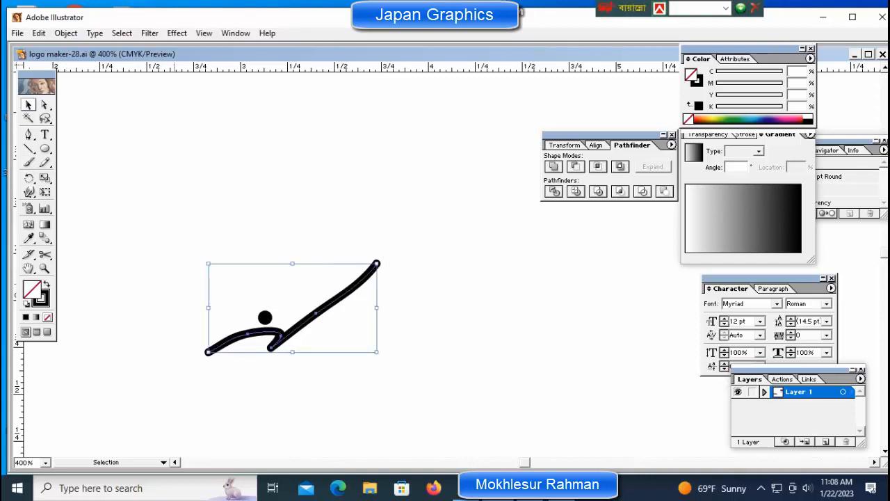
pyautogui.press('x')
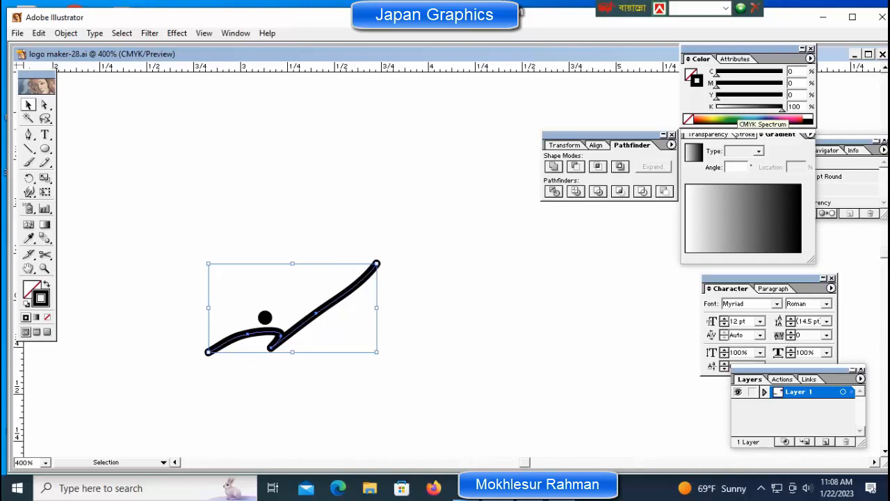
pyautogui.click(791, 117)
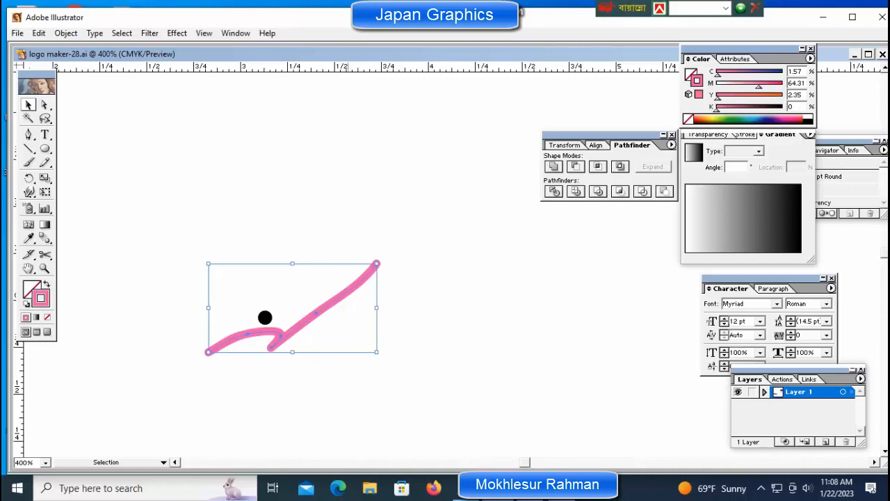
# Step: Shift the pink stroke slightly down to leave a gap beneath the black dot, and deselect it
pyautogui.click(265, 318)
pyautogui.moveTo(395, 274); pyautogui.dragTo(376, 314)
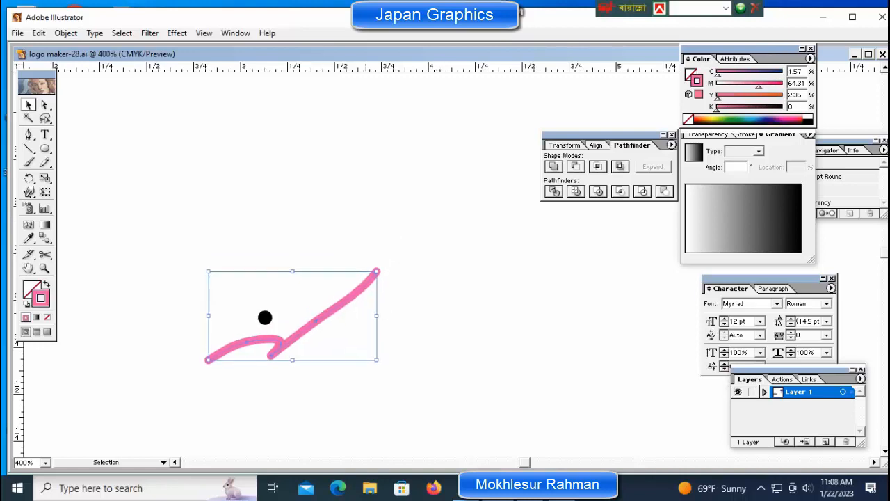
pyautogui.click(265, 318)
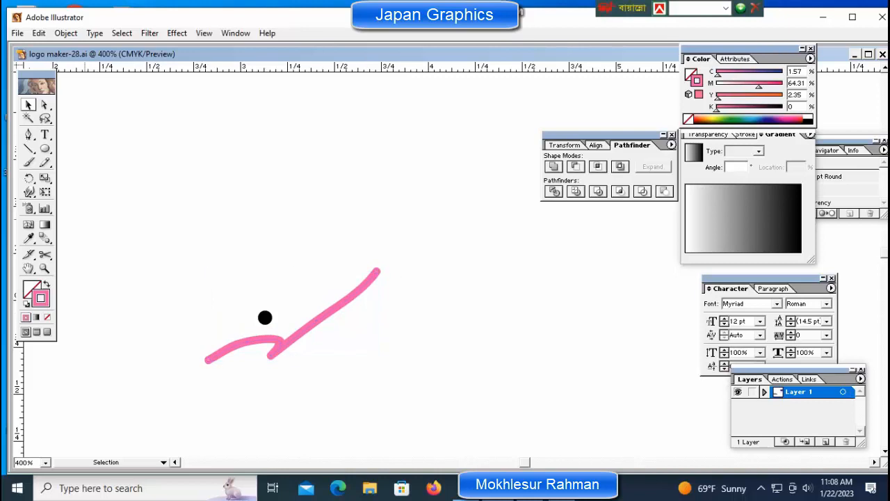
# Step: Add the text "Dot Com" in 12 pt Myriad Roman below the pink stroke
pyautogui.press('t')
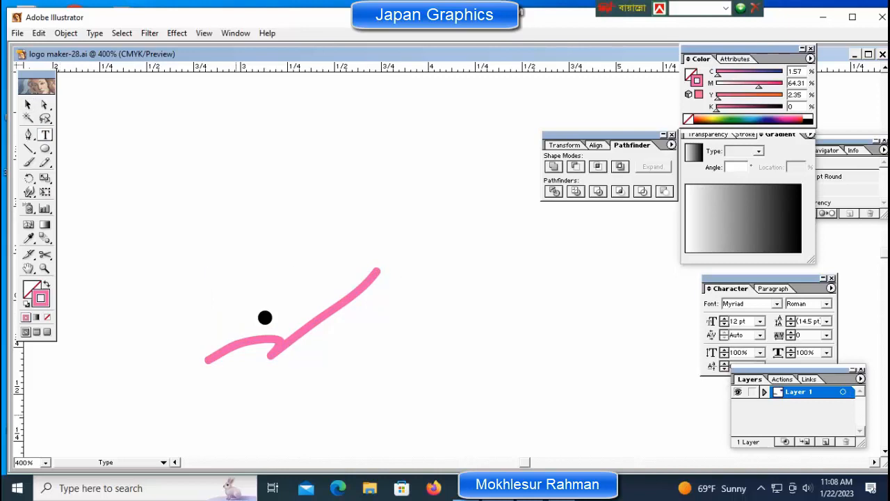
pyautogui.click(240, 421)
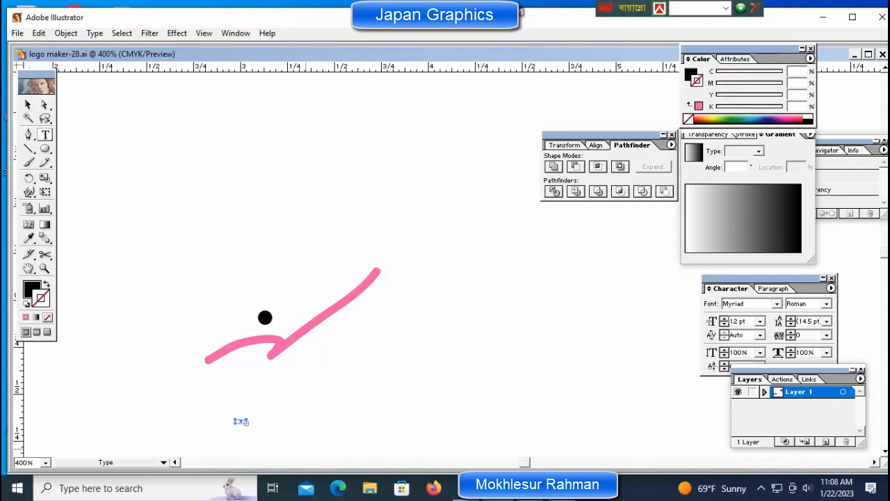
pyautogui.click(249, 418)
pyautogui.write('Dot')
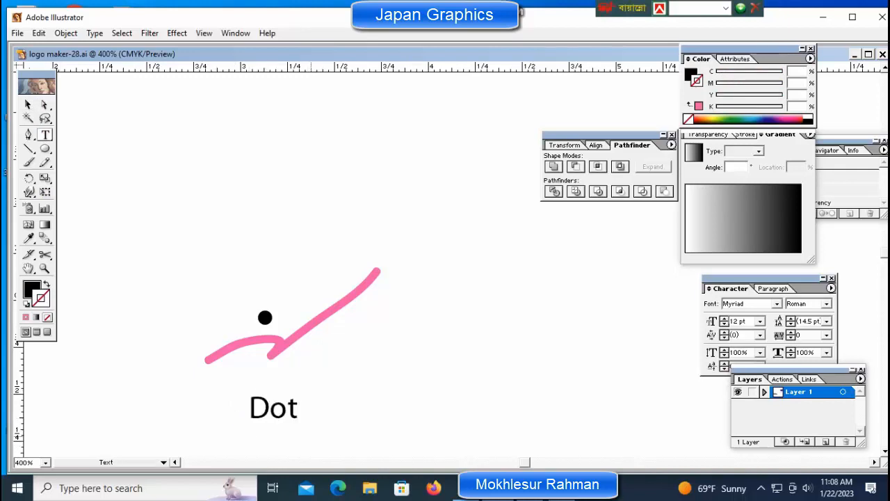
pyautogui.write(' Com')
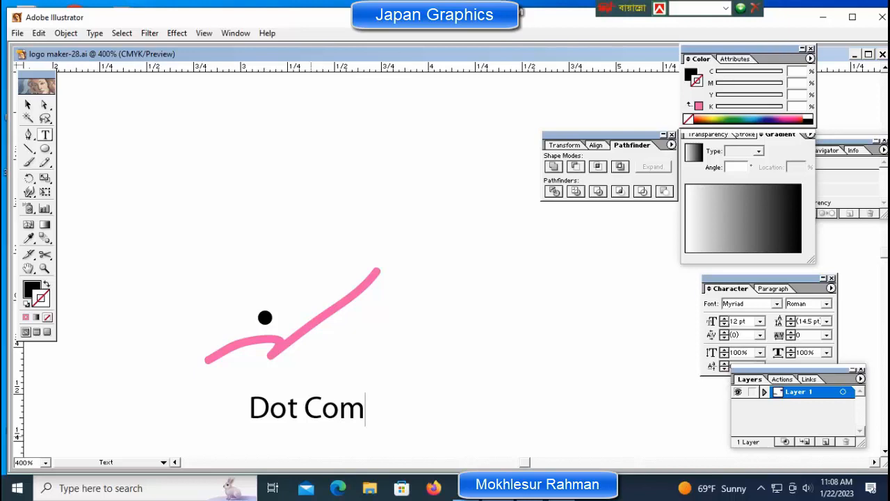
# Step: Delete "Com" from the text and move the remaining "Dot" slightly up and to the left
pyautogui.hotkey('ctrl', 'shift', 'Left')
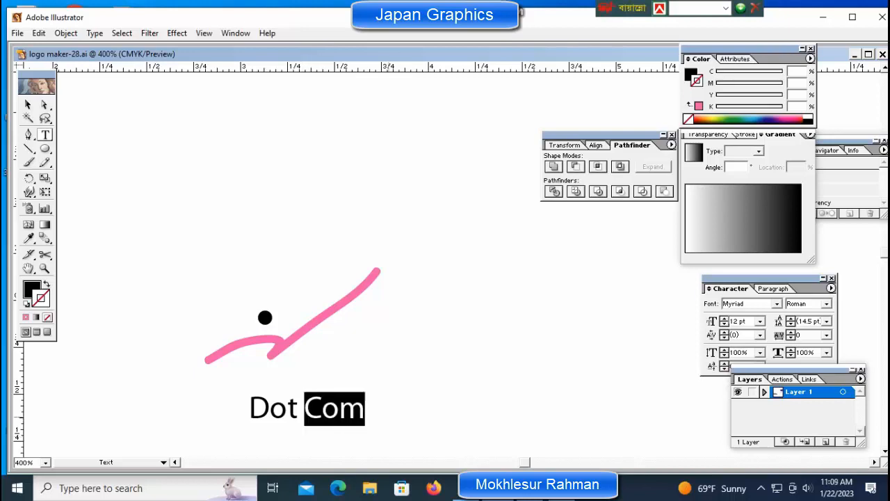
pyautogui.press('BackSpace')
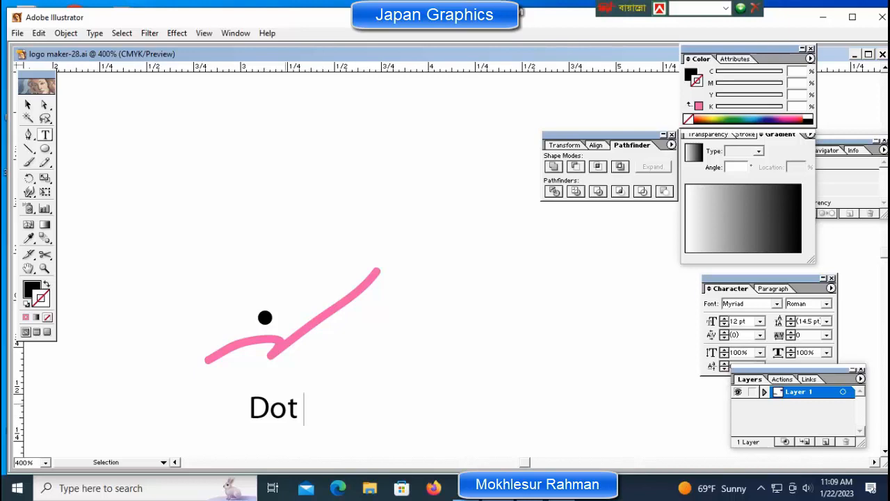
pyautogui.moveTo(281, 414); pyautogui.dragTo(263, 409)
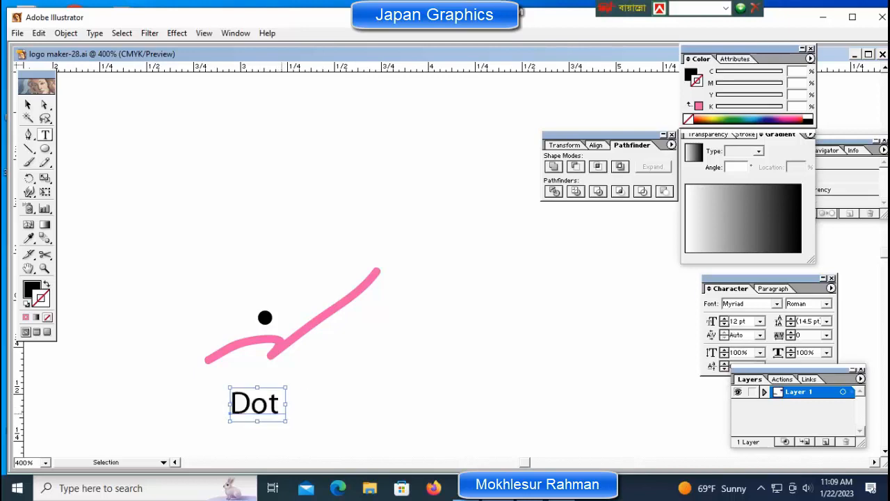
pyautogui.click(282, 413)
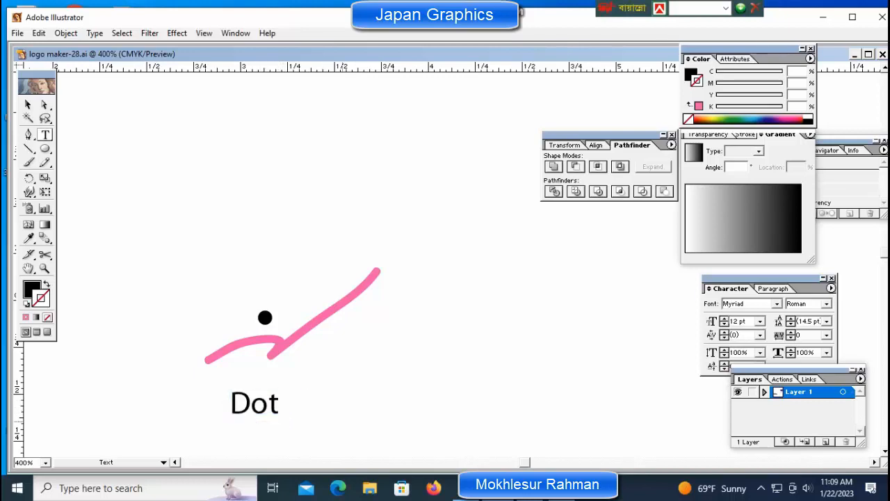
pyautogui.write('Com')
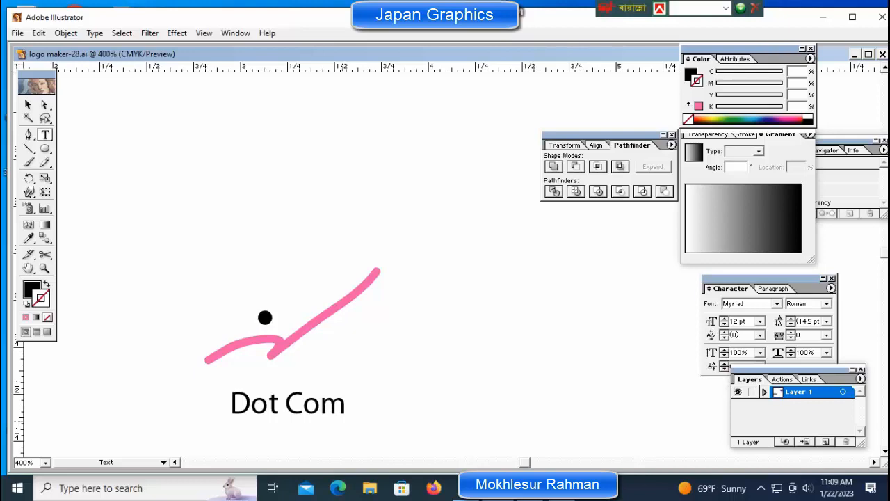
pyautogui.press('BackSpace')
pyautogui.press('BackSpace')
pyautogui.press('BackSpace')
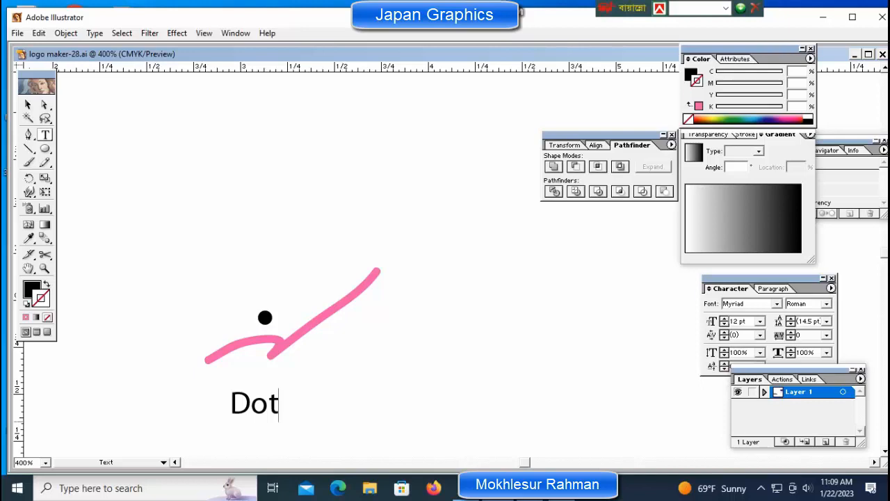
# Step: Nudge the "Dot" text up and to the right so it sits close beneath the pink stroke, under the black dot
pyautogui.keyDown('ctrl'); pyautogui.click(263, 410); pyautogui.keyUp('ctrl')
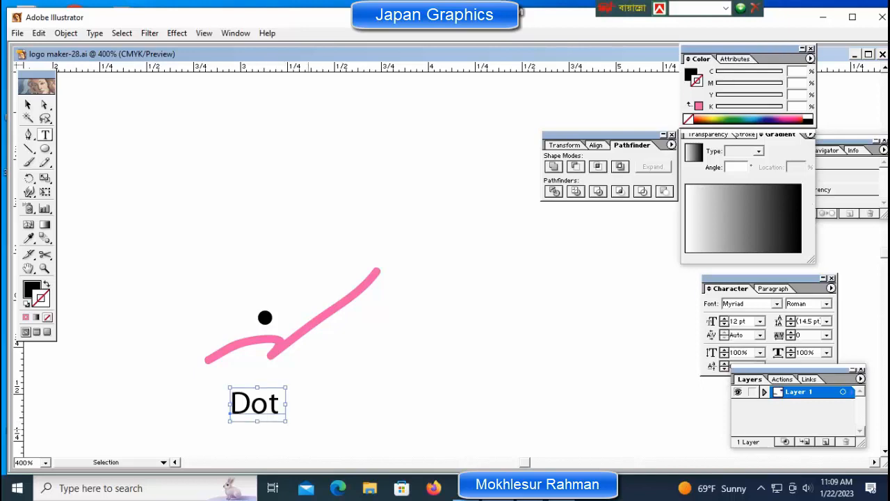
pyautogui.press('Right')
pyautogui.press('Right')
pyautogui.press('Right')
pyautogui.press('Right')
pyautogui.press('Right')
pyautogui.press('Up')
pyautogui.press('Up')
pyautogui.press('Up')
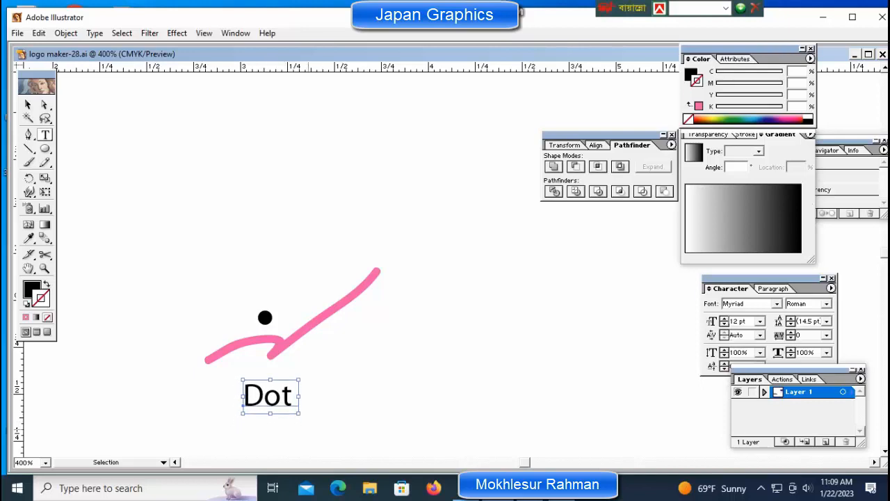
pyautogui.press('Up')
pyautogui.press('Up')
pyautogui.press('Left')
pyautogui.press('Left')
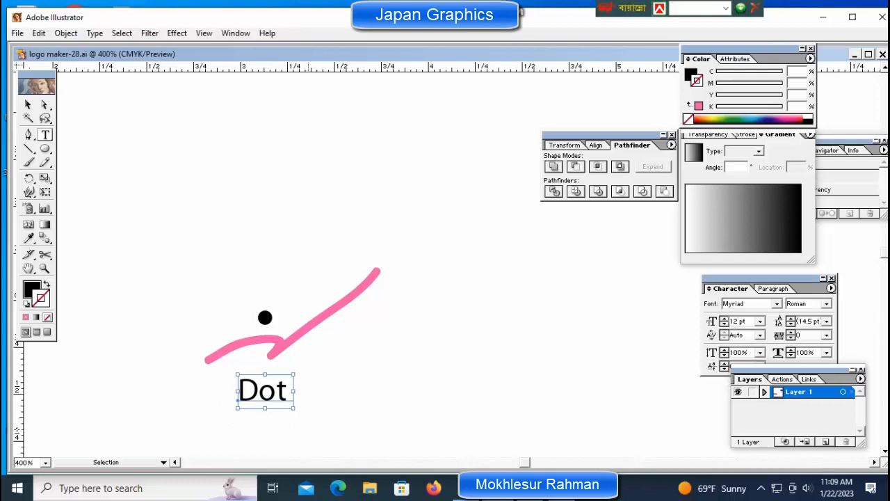
pyautogui.press('Up')
pyautogui.press('Right')
pyautogui.press('Right')
pyautogui.press('Down')
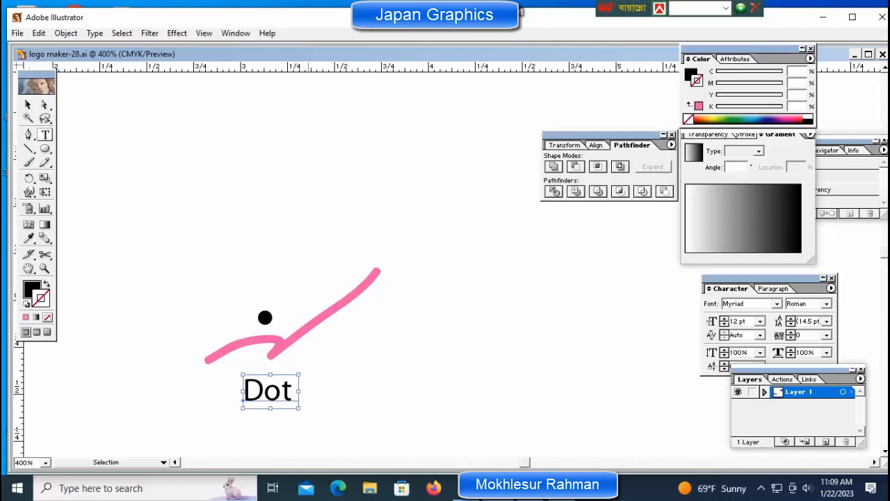
# Step: Scale the dot, pink stroke and "Dot" text down together slightly, bringing the text to about 9.83 pt, and deselect them
pyautogui.keyDown('ctrl'); pyautogui.click(357, 355); pyautogui.keyUp('ctrl')
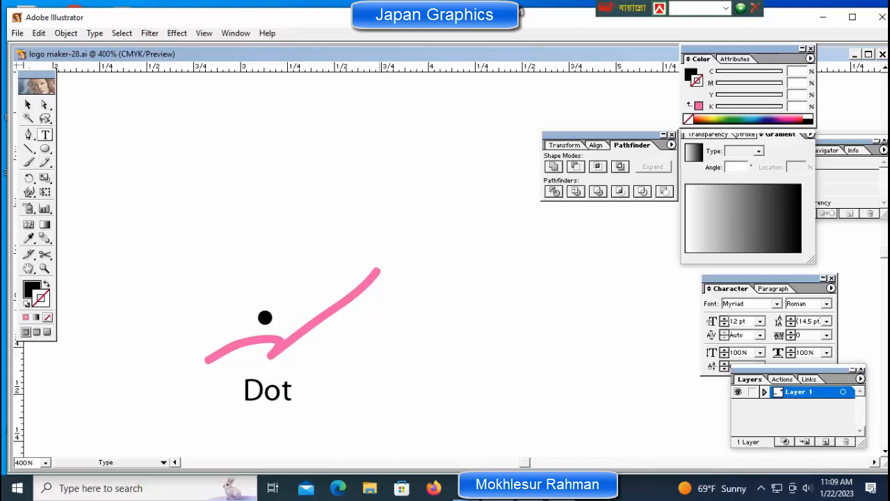
pyautogui.moveTo(162, 229); pyautogui.dragTo(345, 424)
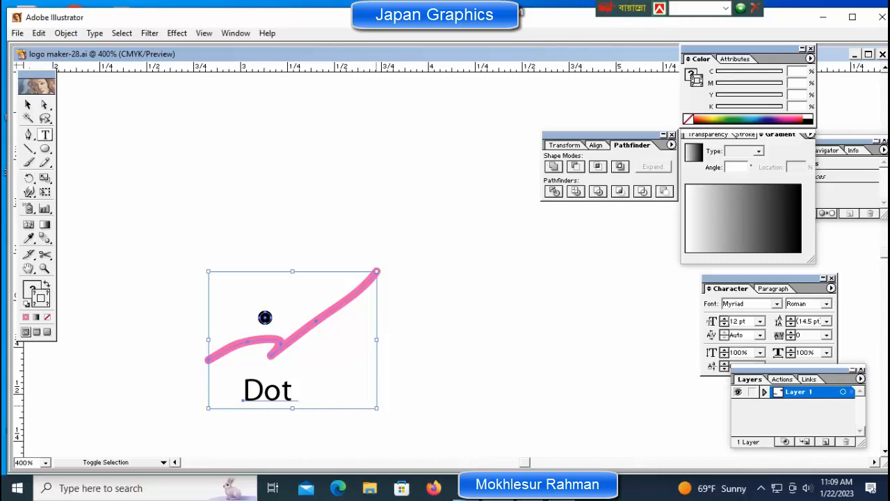
pyautogui.moveTo(377, 408); pyautogui.dragTo(363, 396)
pyautogui.keyDown('ctrl'); pyautogui.click(364, 444); pyautogui.keyUp('ctrl')
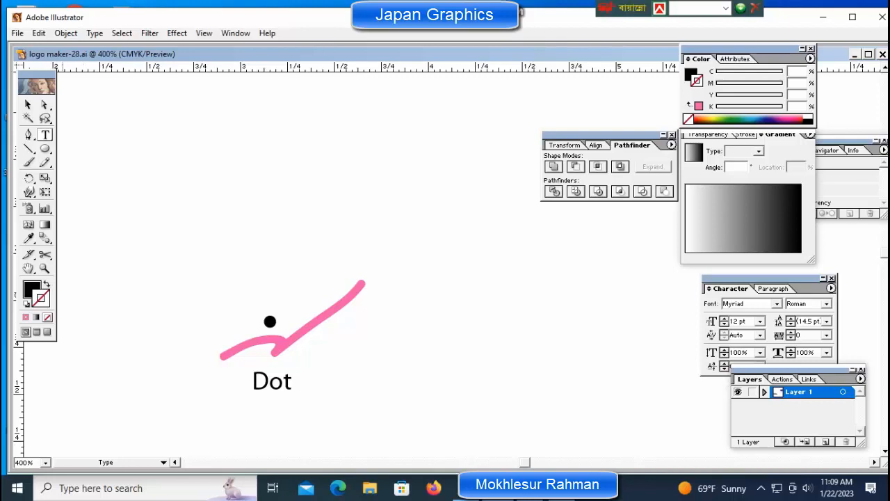
# Step: Draw a black-filled rounded rectangle, slightly taller than wide, enclosing the dot, pink stroke and "Dot" text
pyautogui.click(44, 148)
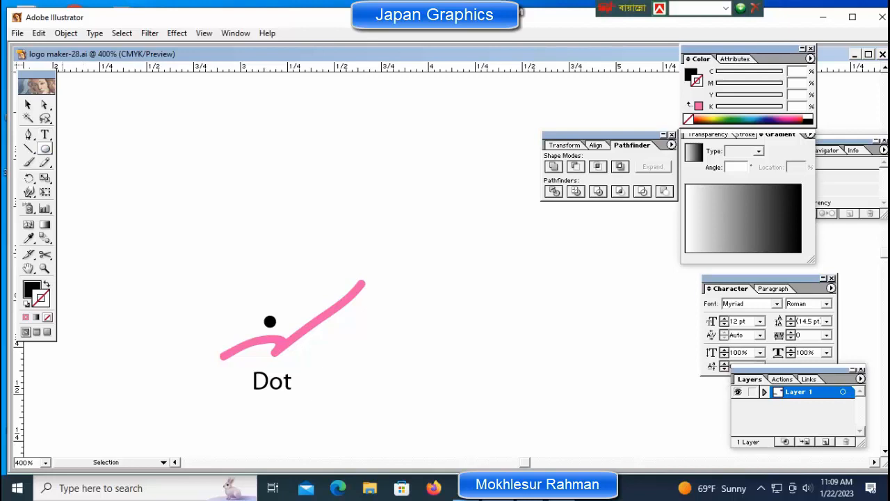
pyautogui.click(44, 148)
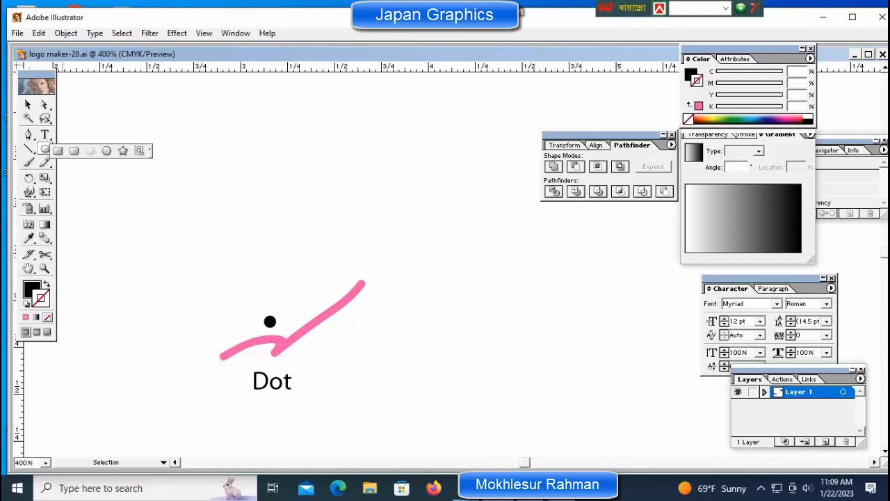
pyautogui.click(91, 150)
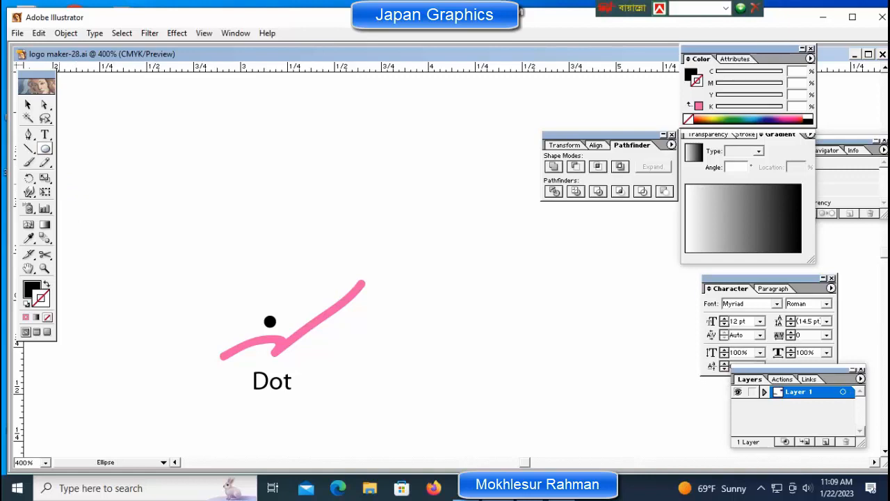
pyautogui.moveTo(45, 148); pyautogui.dragTo(74, 151)
pyautogui.moveTo(214, 253)
pyautogui.mouseDown()
pyautogui.moveTo(268, 364)
pyautogui.moveTo(397, 438)
pyautogui.moveTo(381, 438)
pyautogui.moveTo(385, 425)
pyautogui.moveTo(383, 435)
pyautogui.moveTo(363, 408)
pyautogui.moveTo(374, 432)
pyautogui.mouseUp()
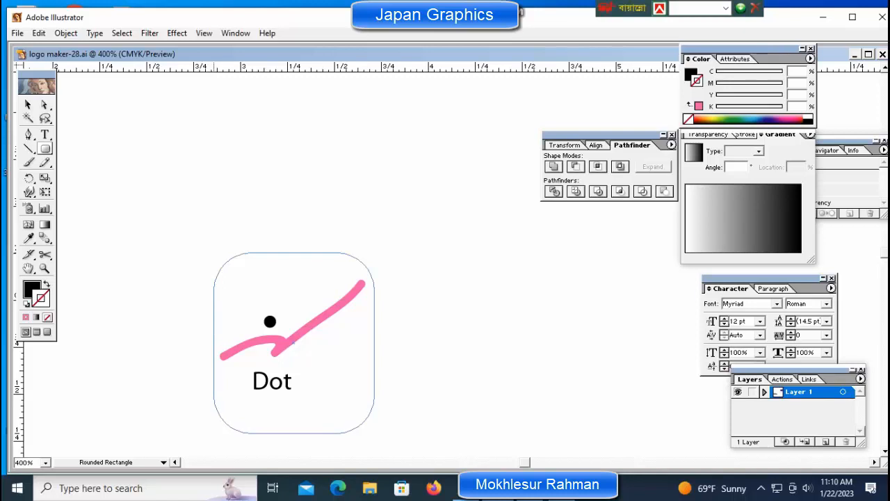
pyautogui.moveTo(214, 253); pyautogui.dragTo(374, 432)
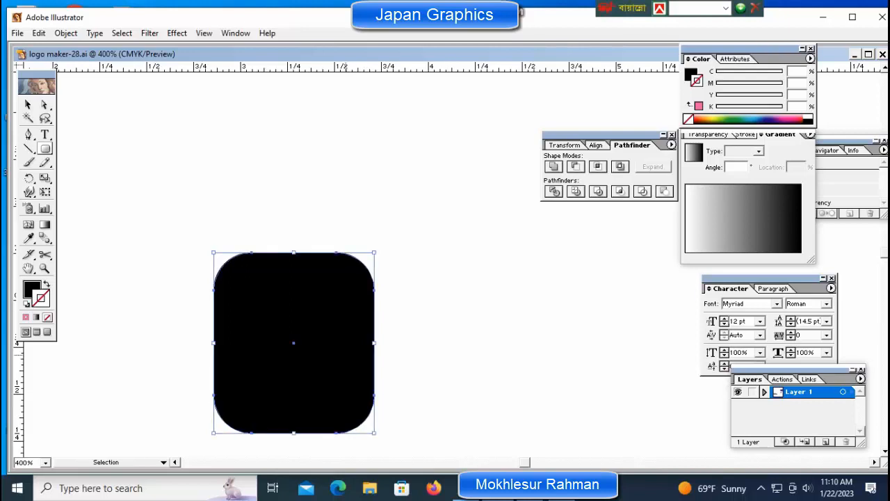
# Step: Arrange the rounded rectangle behind the dot, pink stroke and text, and keep only the rectangle selected
pyautogui.moveTo(188, 255); pyautogui.dragTo(270, 321)
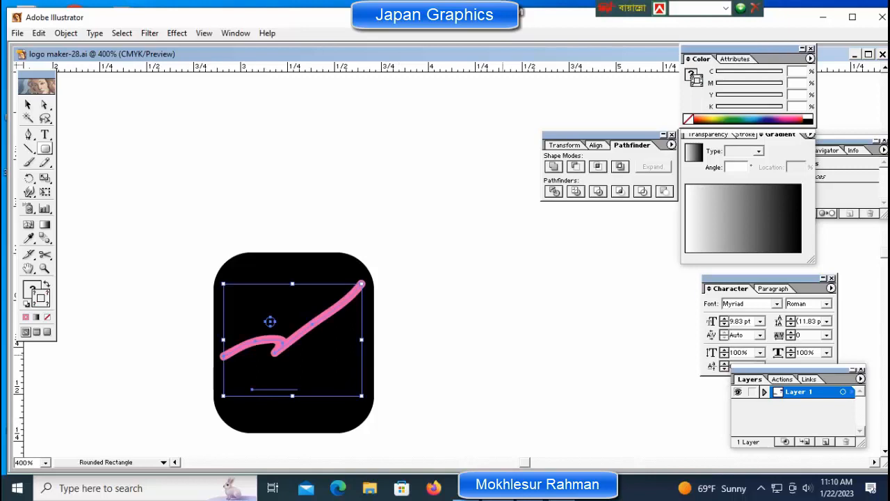
pyautogui.hotkey('ctrl', 'shift', 'a')
pyautogui.hotkey('ctrl', 'a')
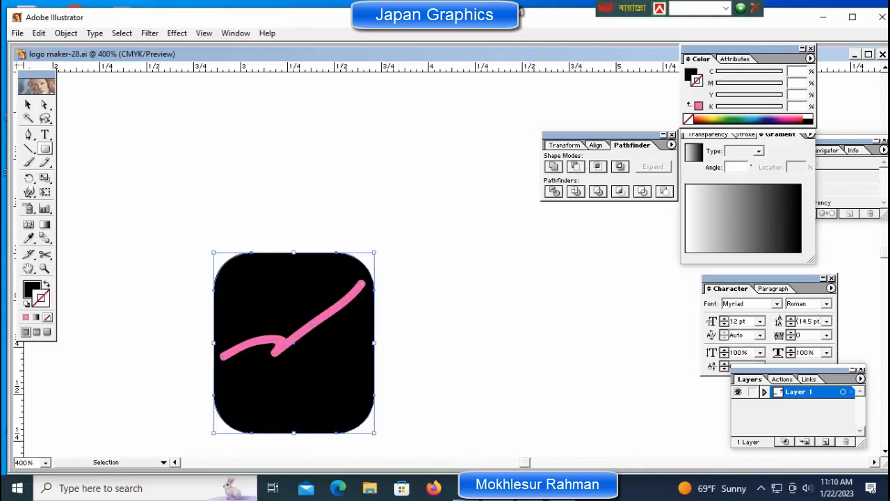
pyautogui.press('m')
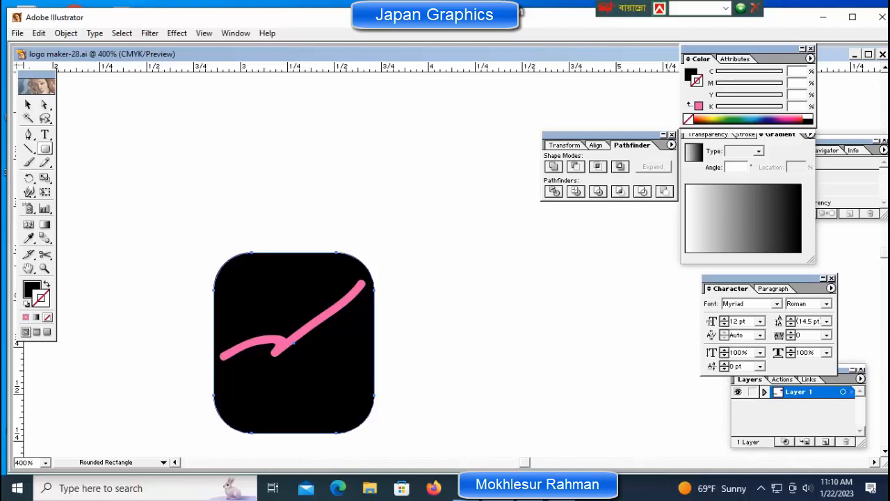
# Step: Give the rounded rectangle a green outline and a dark green fill of C 94.51, M 23.53, Y 100, K 9.8
pyautogui.click(794, 118)
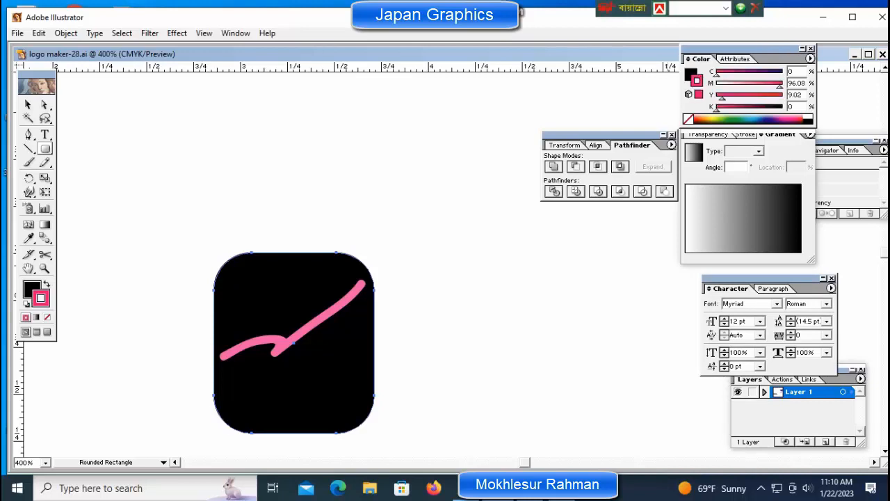
pyautogui.click(734, 119)
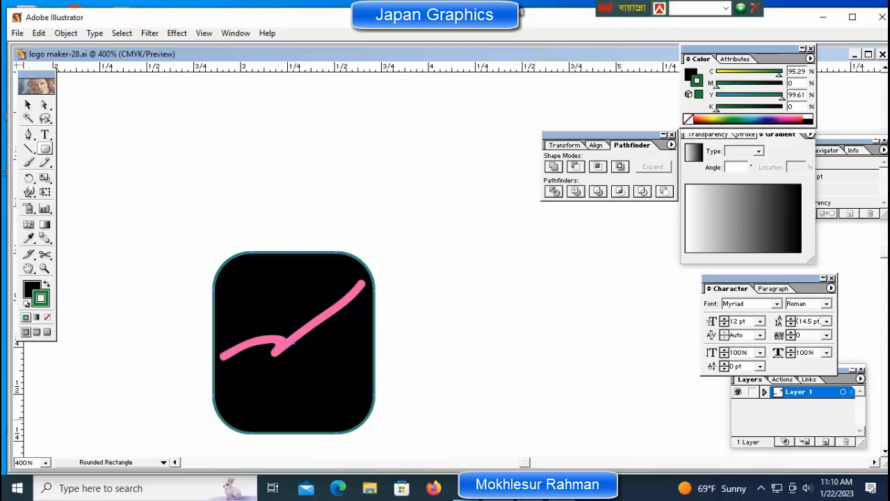
pyautogui.press('x')
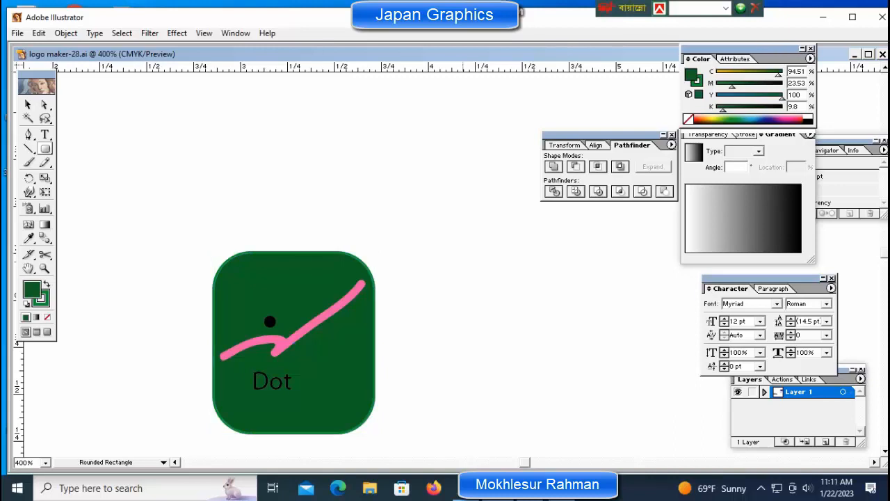
pyautogui.keyDown('ctrl'); pyautogui.click(336, 369); pyautogui.keyUp('ctrl')
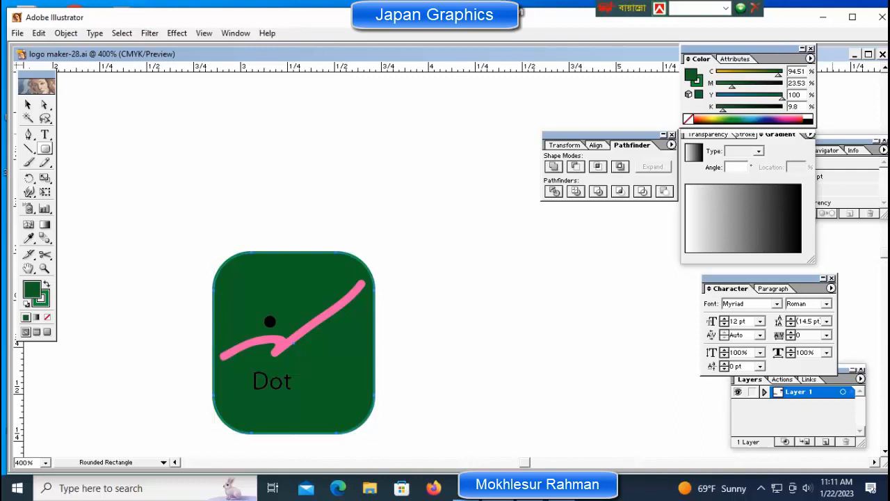
pyautogui.click(759, 151)
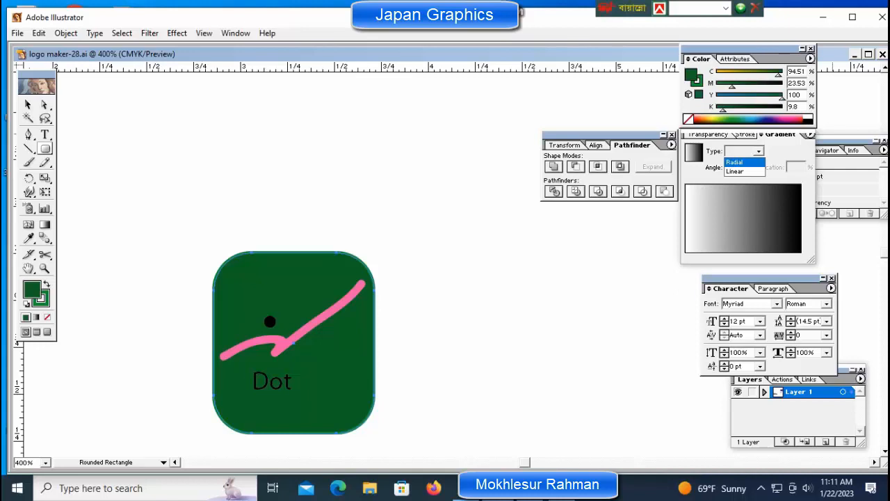
pyautogui.hotkey('ctrl', 's')
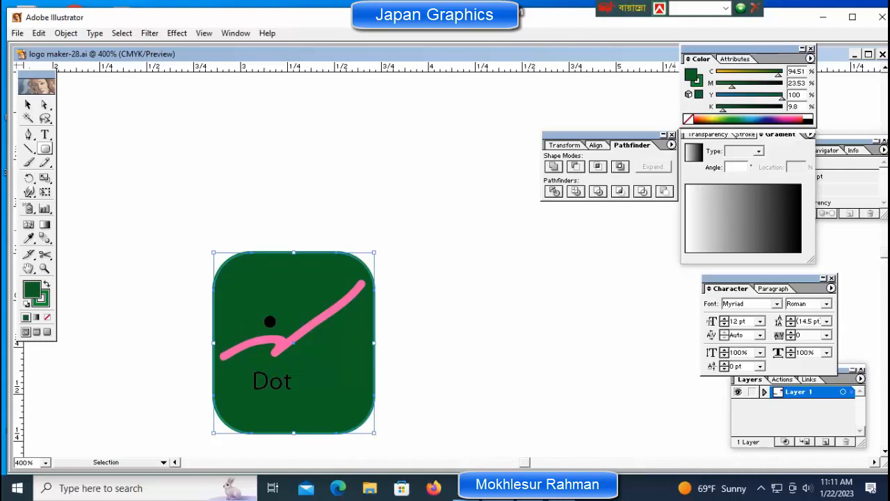
pyautogui.click(747, 134)
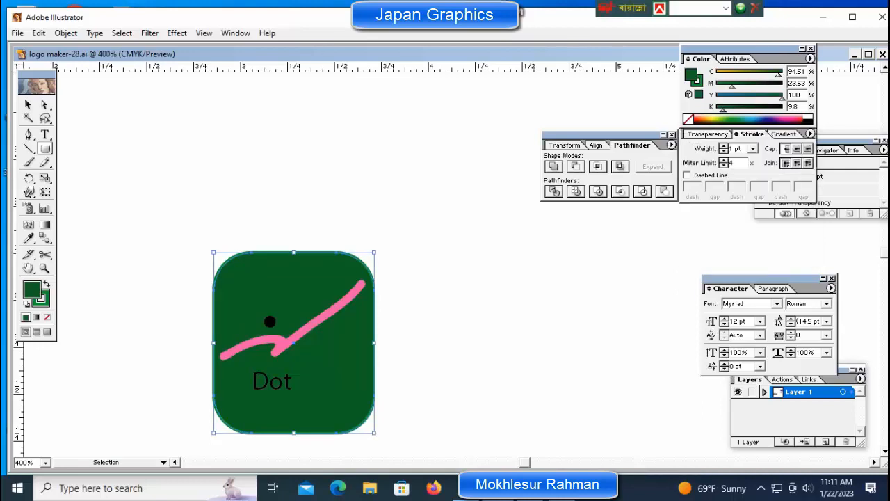
pyautogui.click(784, 134)
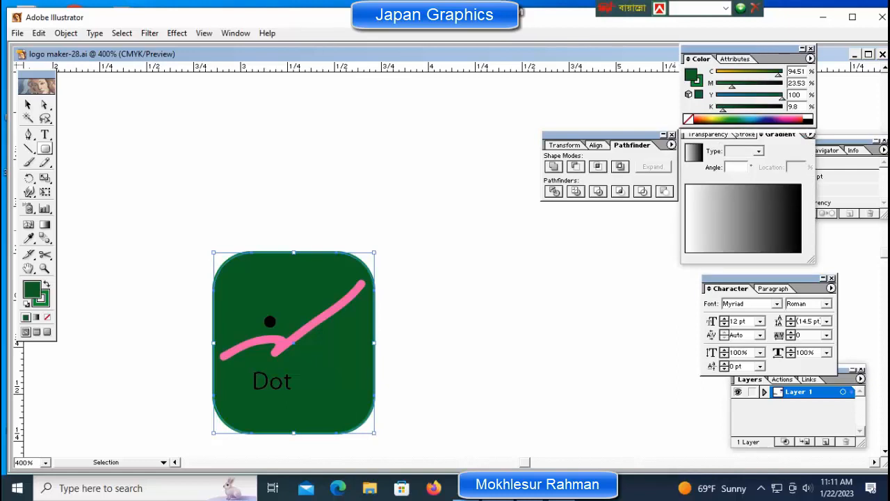
pyautogui.press('m')
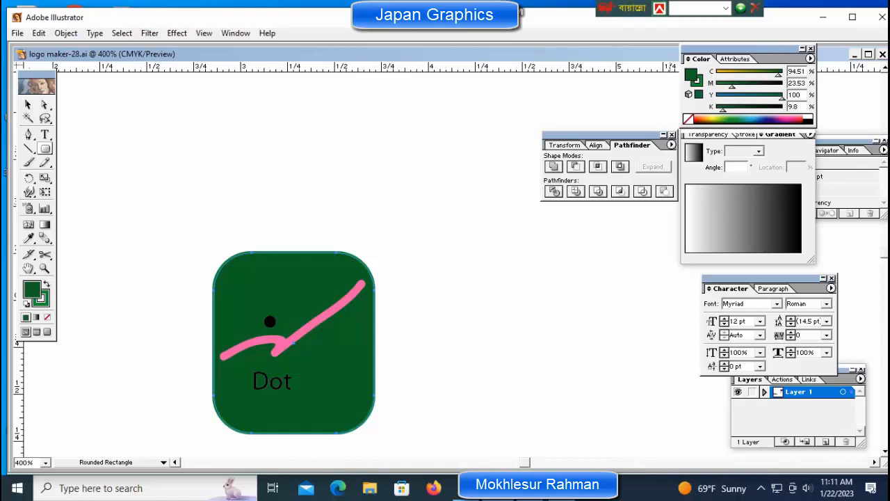
# Step: Set the green rounded rectangle's opacity to 30% and deselect it
pyautogui.click(710, 134)
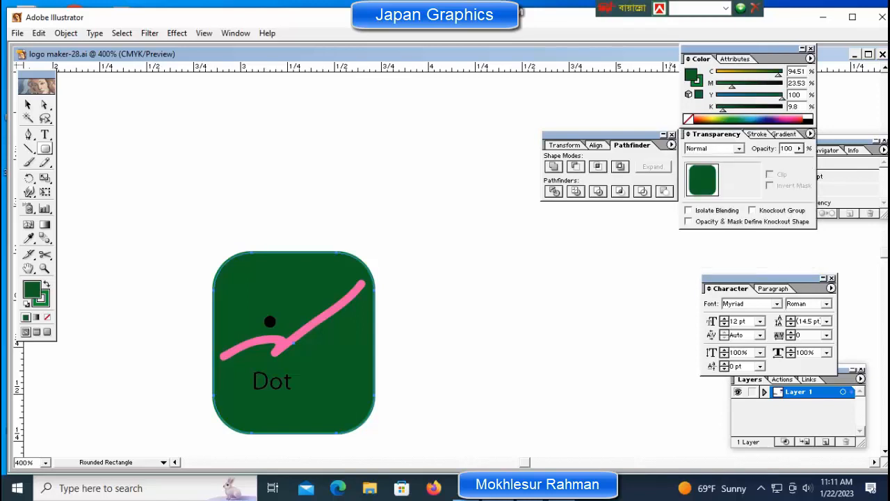
pyautogui.moveTo(794, 148); pyautogui.dragTo(780, 148)
pyautogui.write('30')
pyautogui.press('Return')
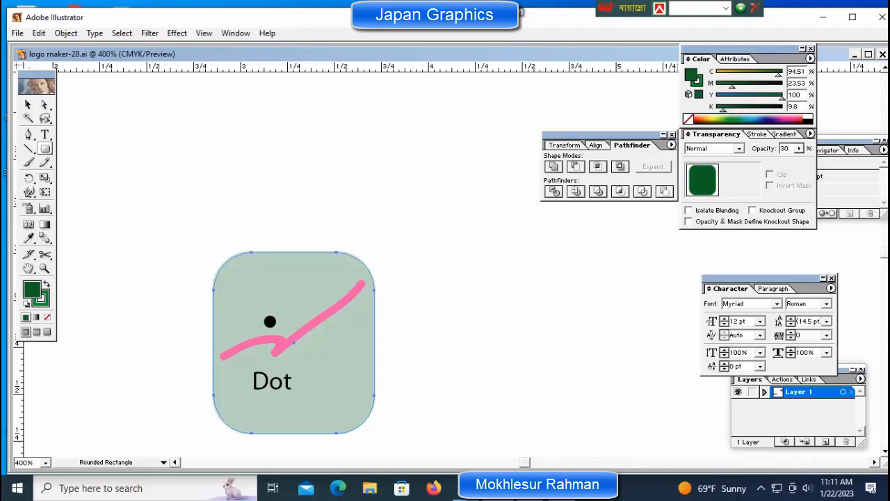
pyautogui.hotkey('ctrl', 'shift', 'a')
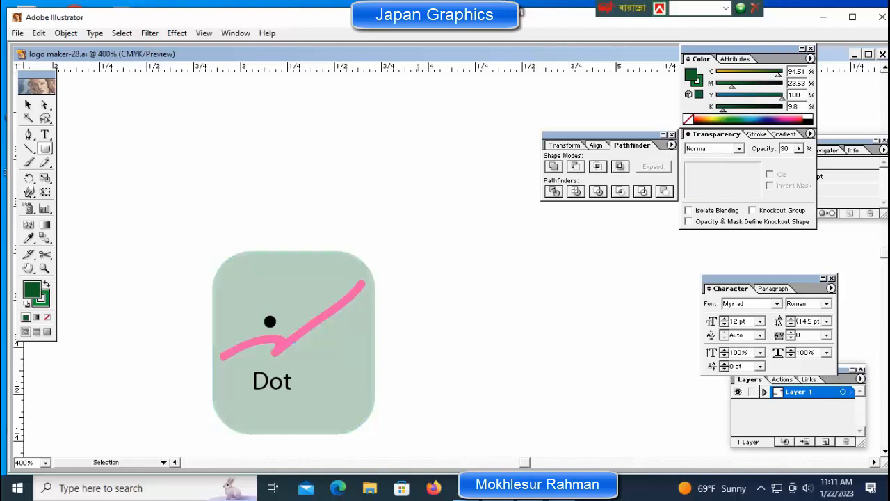
# Step: Duplicate the pale green rounded rectangle into the empty area to the left of the logo
pyautogui.press('c')
pyautogui.press('space')
pyautogui.moveTo(308, 363); pyautogui.dragTo(369, 302)
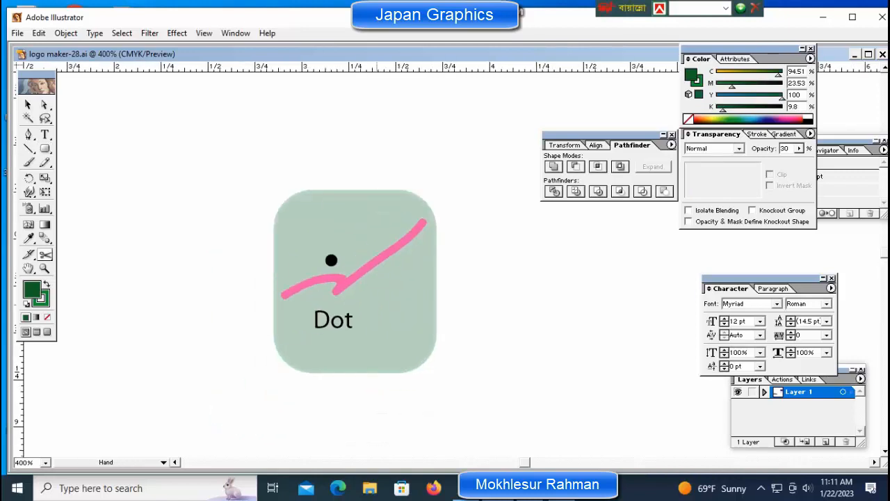
pyautogui.keyDown('ctrl'); pyautogui.click(331, 350); pyautogui.keyUp('ctrl')
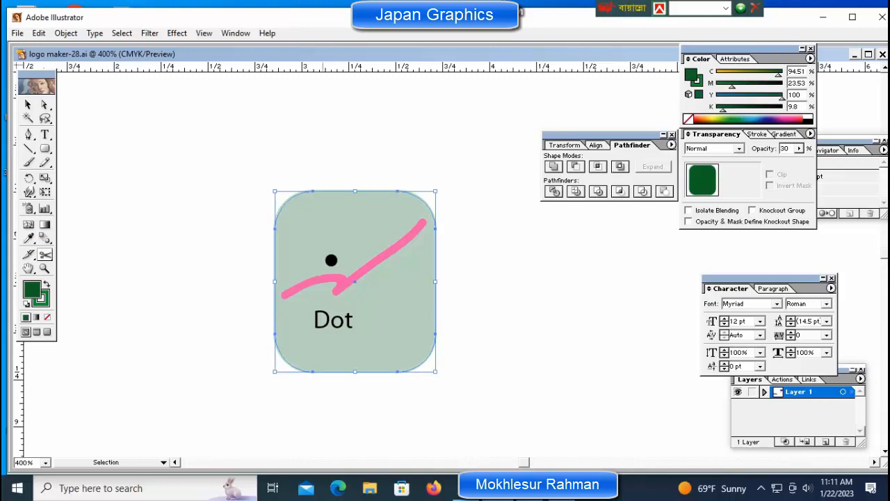
pyautogui.moveTo(332, 350); pyautogui.dragTo(133, 350)
pyautogui.hotkey('ctrl', '=')
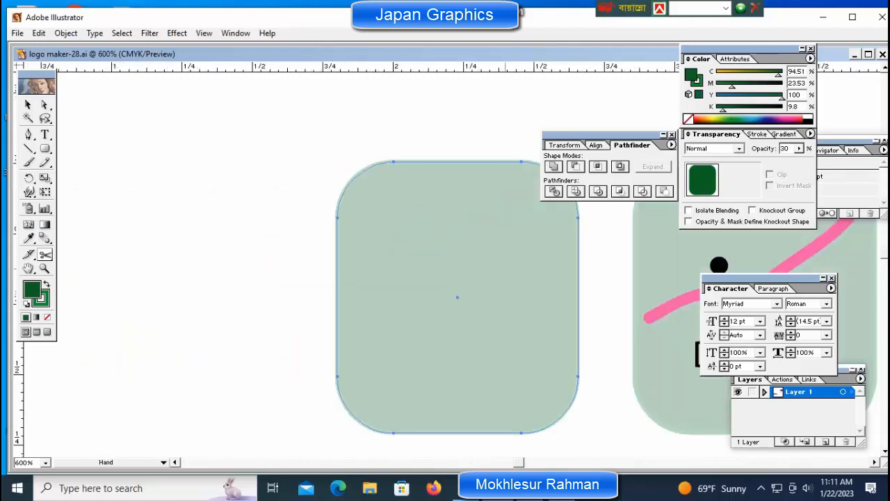
pyautogui.moveTo(488, 266); pyautogui.dragTo(362, 267)
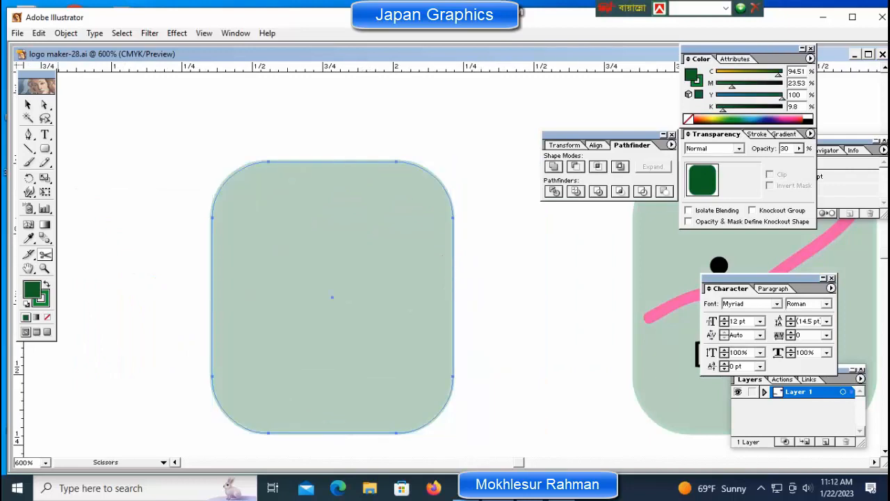
# Step: Distort the duplicated rounded rectangle into an irregular spiky burst with the Crystallize tool
pyautogui.click(29, 193)
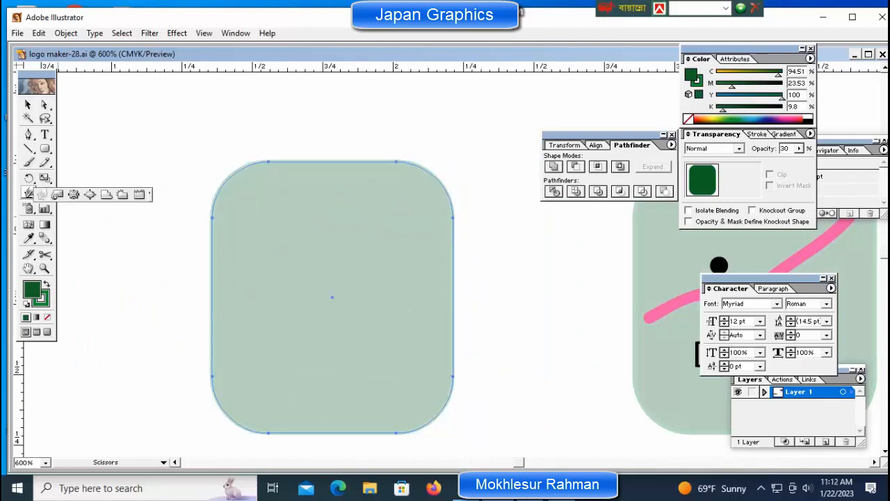
pyautogui.click(73, 194)
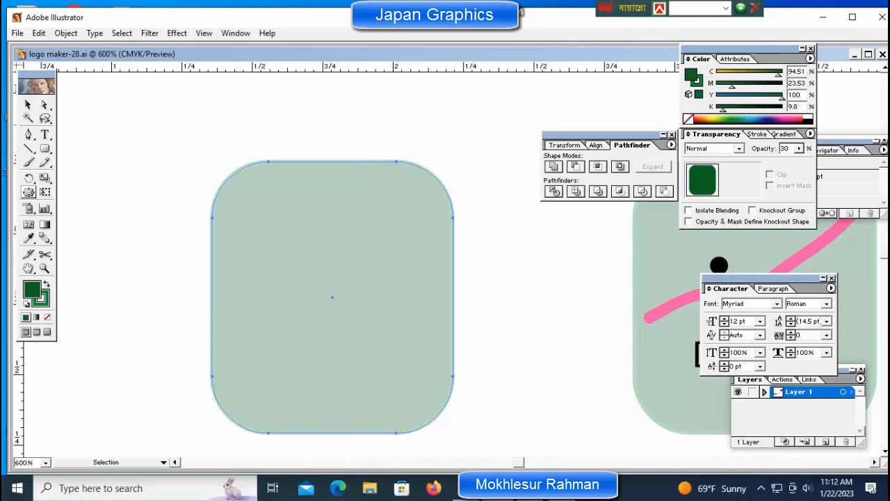
pyautogui.moveTo(28, 192); pyautogui.dragTo(125, 196)
pyautogui.moveTo(316, 221)
pyautogui.mouseDown()
pyautogui.moveTo(282, 238)
pyautogui.moveTo(360, 243)
pyautogui.moveTo(417, 179)
pyautogui.moveTo(322, 268)
pyautogui.moveTo(307, 362)
pyautogui.moveTo(348, 351)
pyautogui.moveTo(302, 327)
pyautogui.moveTo(316, 299)
pyautogui.moveTo(298, 259)
pyautogui.moveTo(270, 268)
pyautogui.moveTo(301, 273)
pyautogui.moveTo(258, 262)
pyautogui.mouseUp()
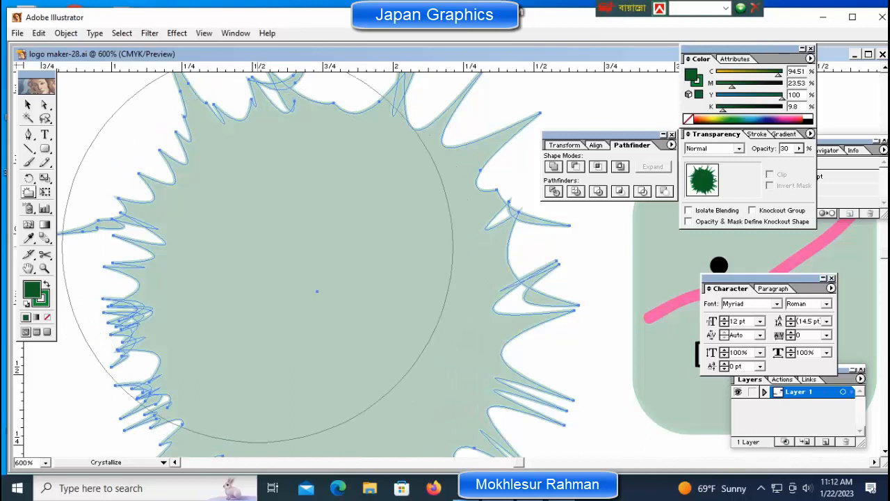
# Step: Shrink the spiky burst to a tiny ornament and place it beneath "Dot" on the bottom edge of the logo's rounded rectangle
pyautogui.press('ctrl')
pyautogui.hotkey('ctrl', '-')
pyautogui.hotkey('ctrl', '-')
pyautogui.hotkey('ctrl', '-')
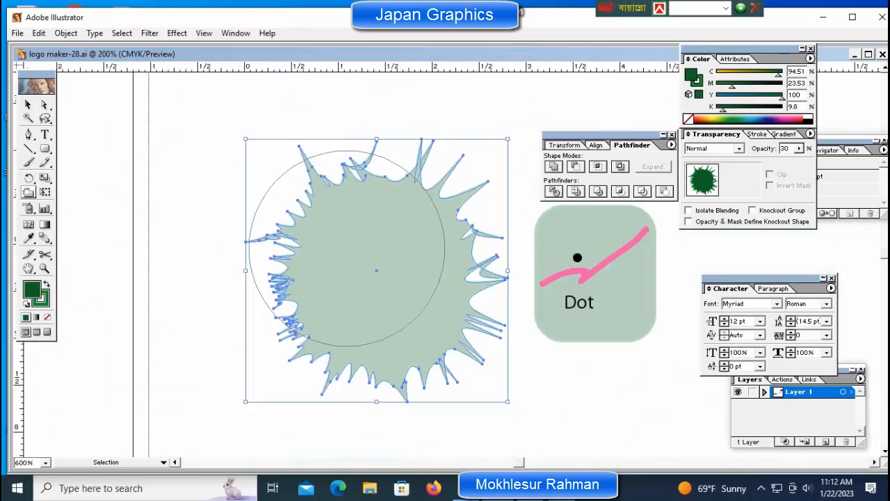
pyautogui.press('ctrl')
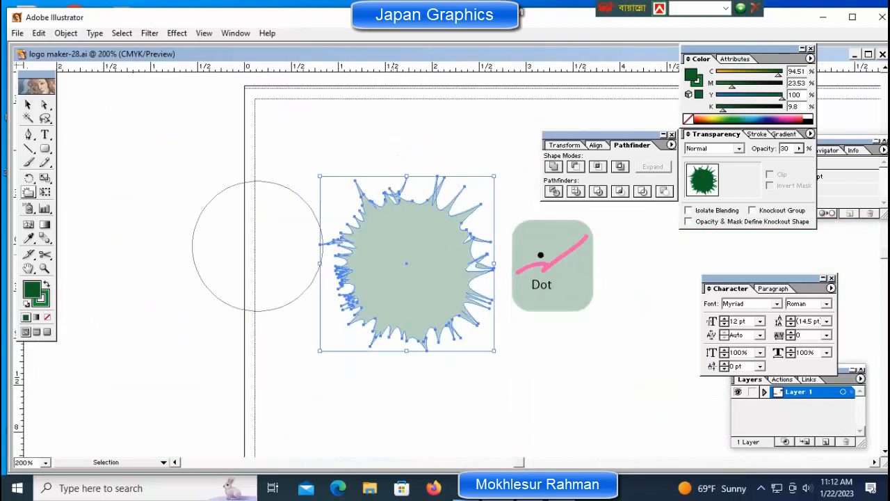
pyautogui.moveTo(319, 352); pyautogui.dragTo(399, 272)
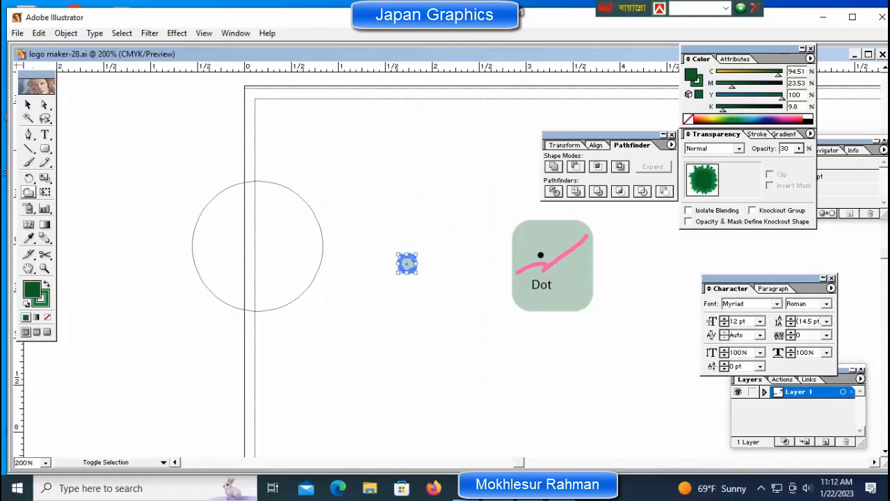
pyautogui.moveTo(427, 329); pyautogui.dragTo(430, 328)
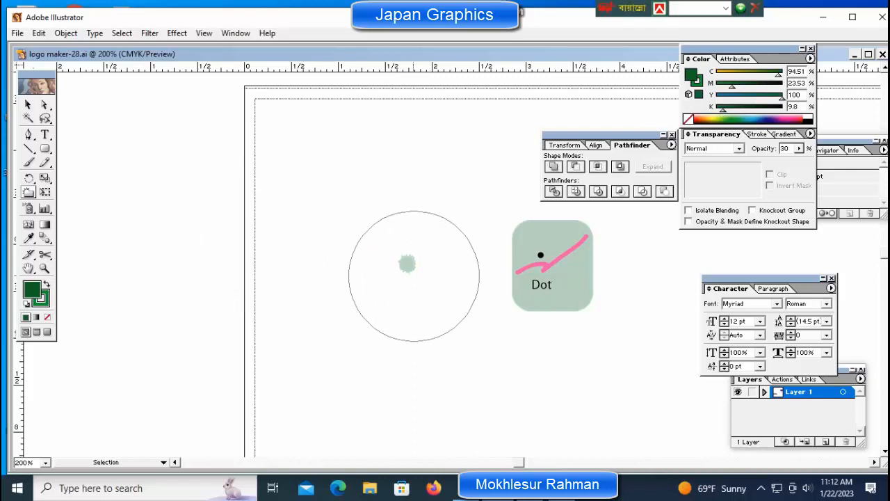
pyautogui.moveTo(412, 264); pyautogui.dragTo(541, 308)
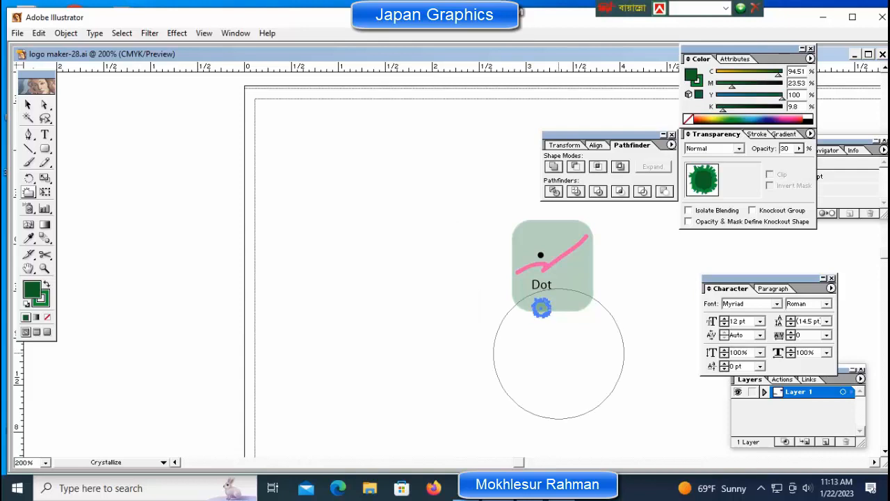
# Step: Move the spiky ornament off the rounded rectangle's bottom edge to the right of "Dot", inside the shape, and deselect it
pyautogui.keyDown('ctrl'); pyautogui.click(607, 341); pyautogui.keyUp('ctrl')
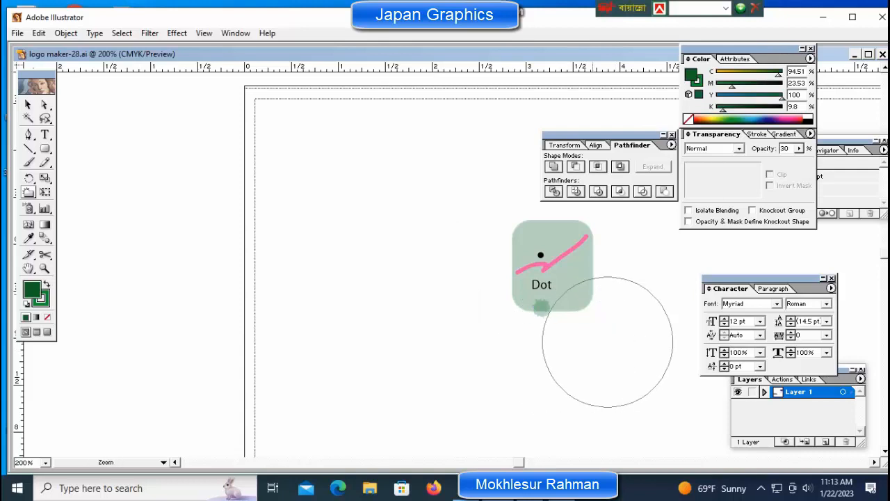
pyautogui.keyDown('ctrl'); pyautogui.click(593, 291); pyautogui.keyUp('ctrl')
pyautogui.keyDown('ctrl'); pyautogui.click(505, 249); pyautogui.keyUp('ctrl')
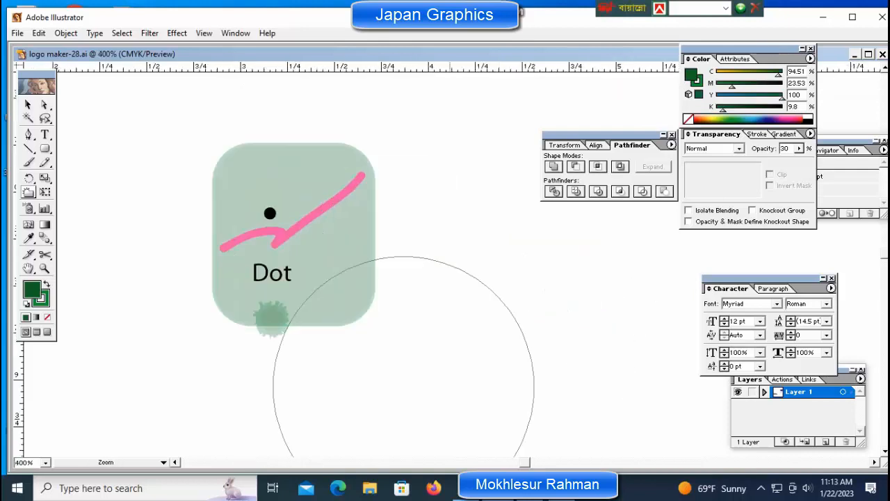
pyautogui.moveTo(275, 319); pyautogui.dragTo(341, 258)
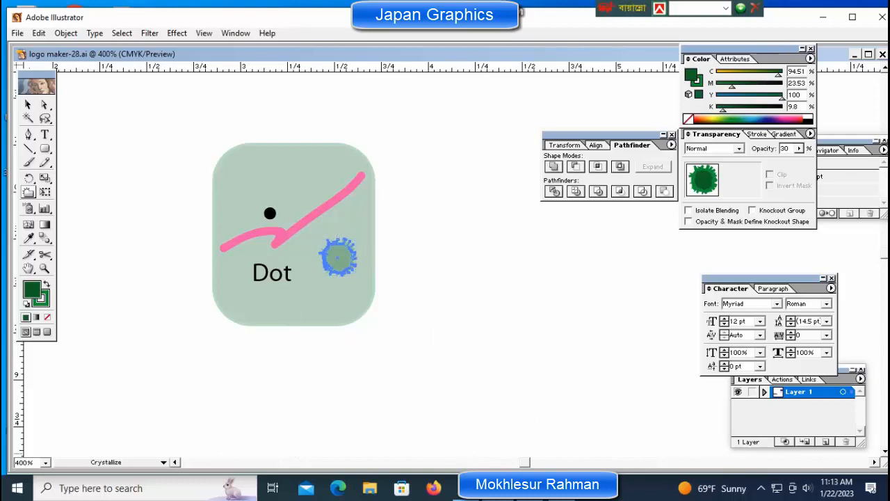
pyautogui.keyDown('ctrl'); pyautogui.click(360, 287); pyautogui.keyUp('ctrl')
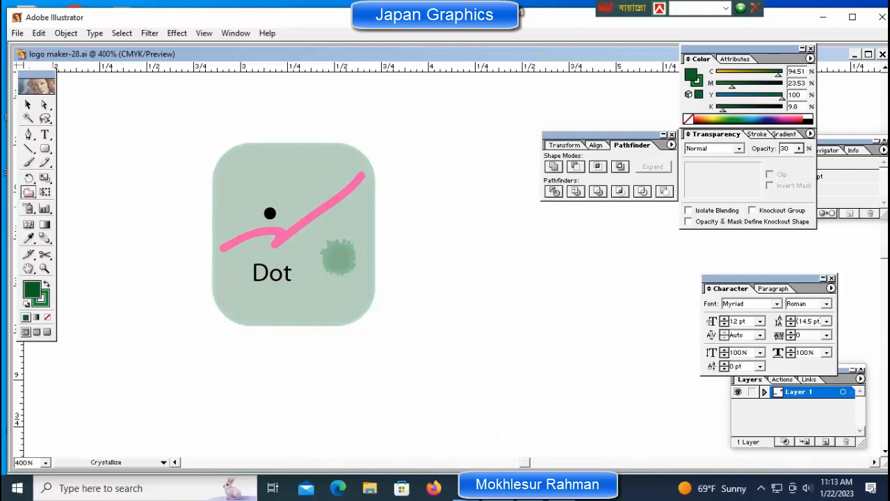
pyautogui.hotkey('ctrl', '-')
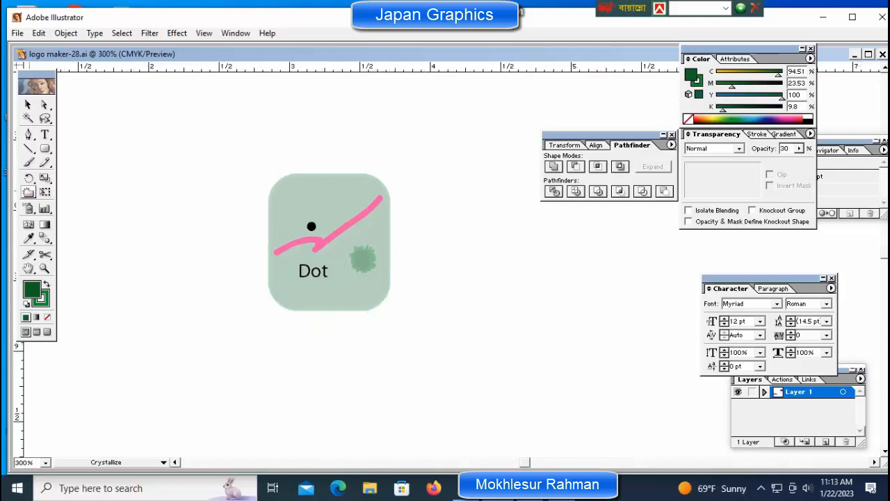
pyautogui.click(29, 135)
pyautogui.click(36, 87)
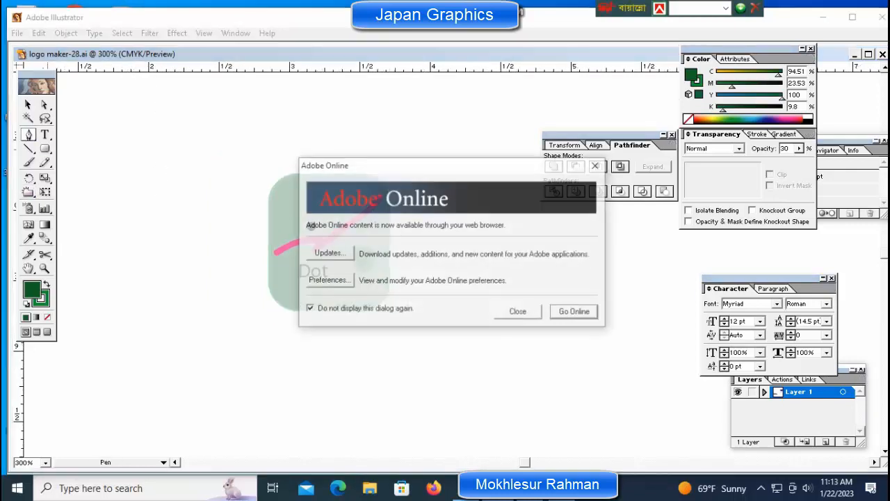
pyautogui.click(519, 312)
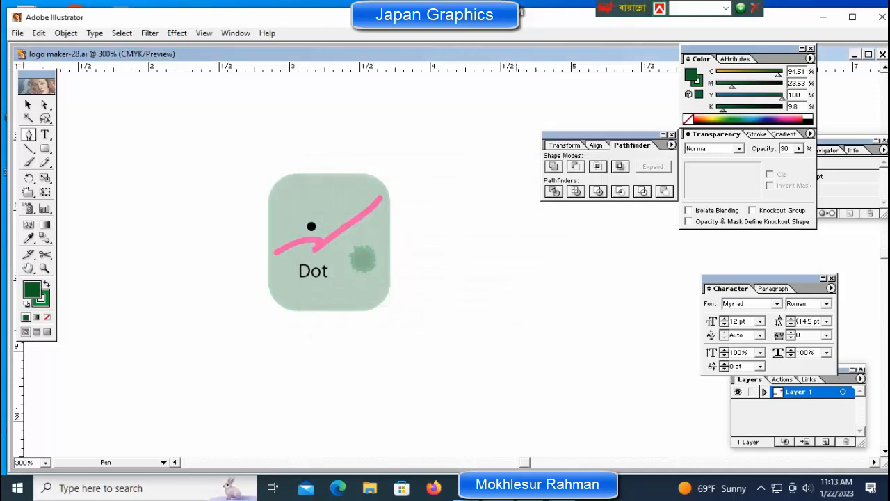
# Step: Try placing a duplicate of the pale green rounded rectangle just to the right of the logo, and undo the copy
pyautogui.press('ctrl')
pyautogui.keyDown('ctrl'); pyautogui.click(336, 258); pyautogui.keyUp('ctrl')
pyautogui.moveTo(335, 258); pyautogui.dragTo(469, 257)
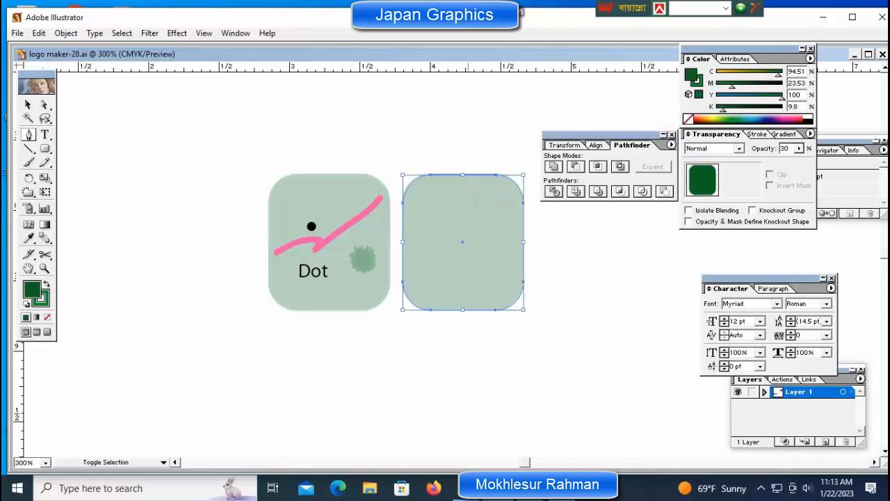
pyautogui.hotkey('ctrl', 'shift', 'a')
pyautogui.hotkey('ctrl', '=')
pyautogui.hotkey('ctrl', '=')
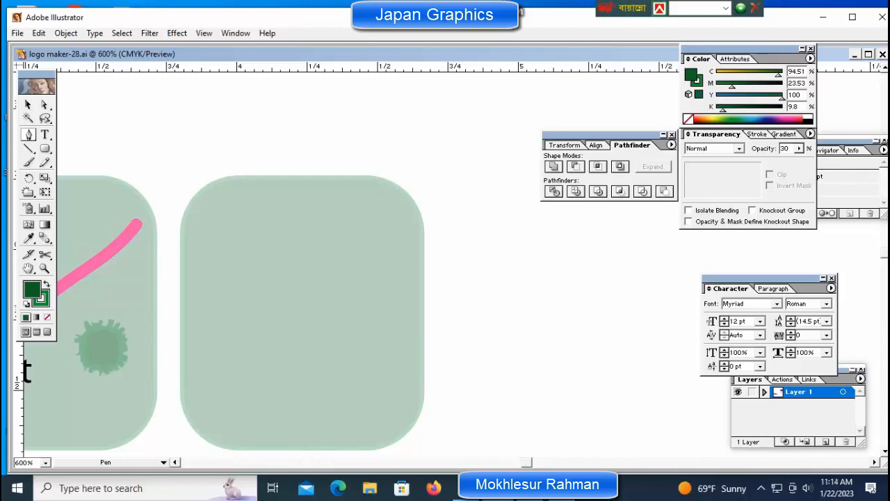
pyautogui.hotkey('ctrl', 'z')
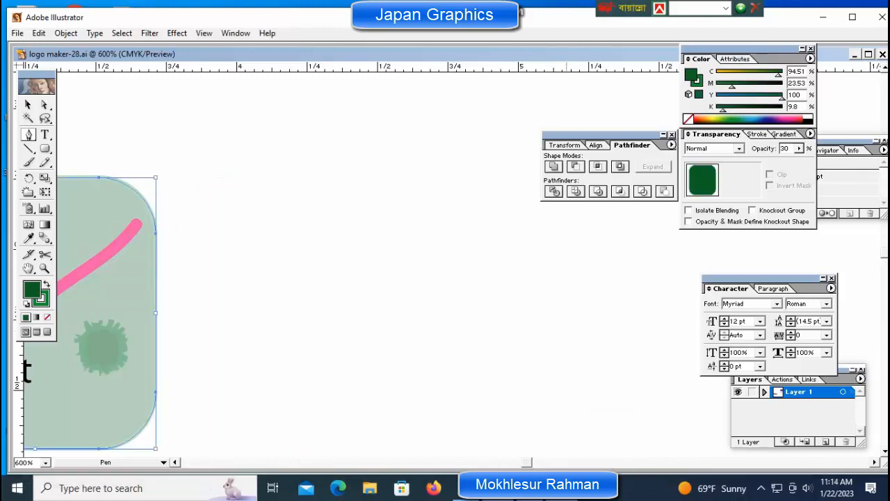
pyautogui.click(563, 488)
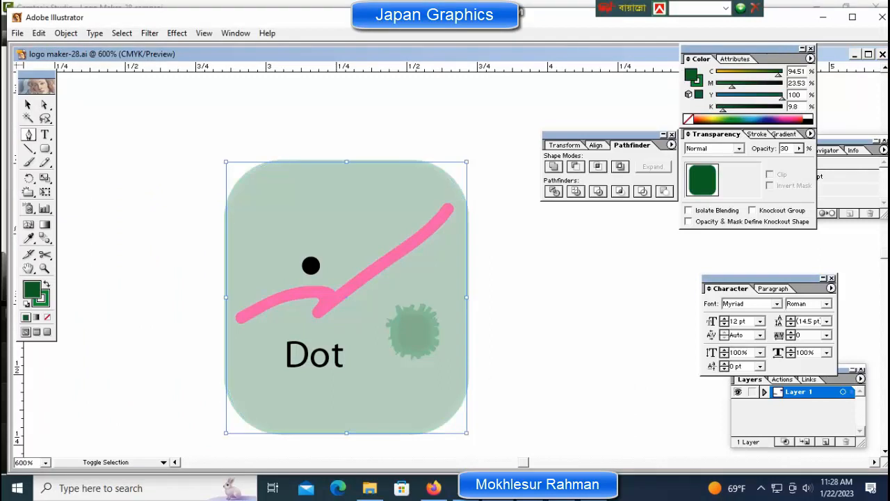
# Step: Try a duplicate of the pale green rounded rectangle overlapping the logo's left side, and delete the copy
pyautogui.keyDown('ctrl'); pyautogui.keyDown('shift'); pyautogui.click(355, 323); pyautogui.keyUp('shift'); pyautogui.keyUp('ctrl')
pyautogui.moveTo(332, 324); pyautogui.dragTo(161, 323)
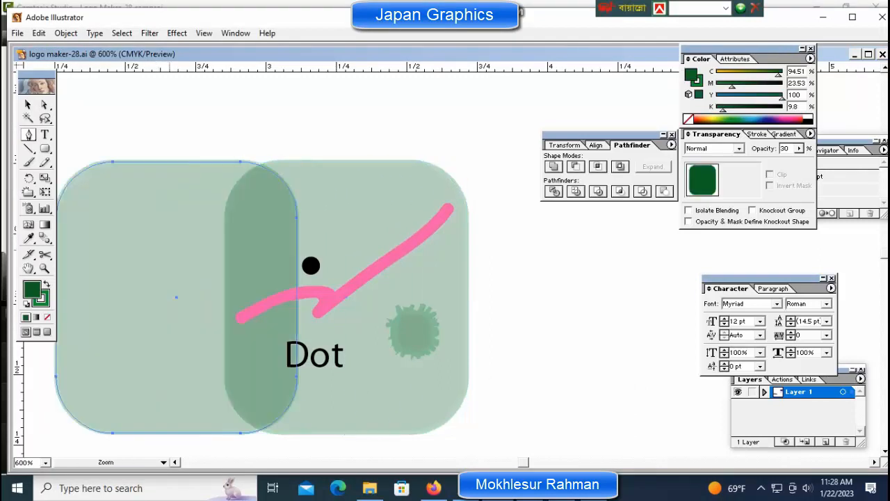
pyautogui.keyDown('ctrl'); pyautogui.click(173, 249); pyautogui.keyUp('ctrl')
pyautogui.moveTo(482, 329); pyautogui.dragTo(294, 313)
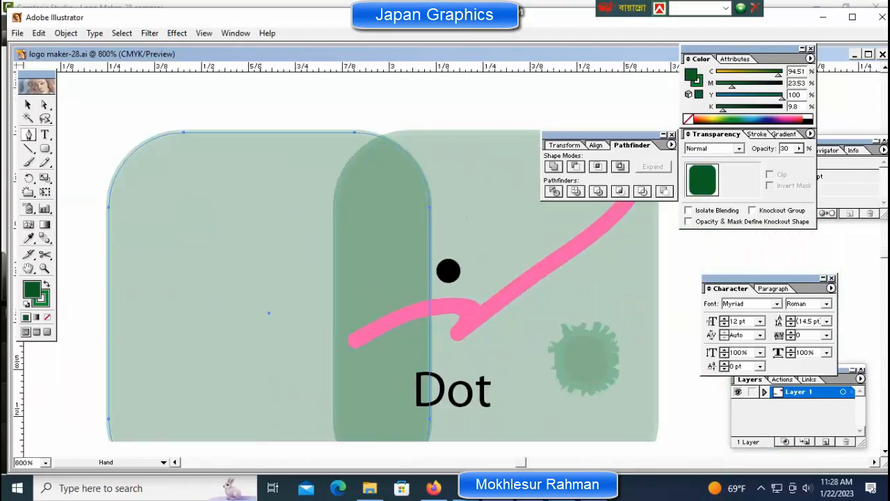
pyautogui.press('Delete')
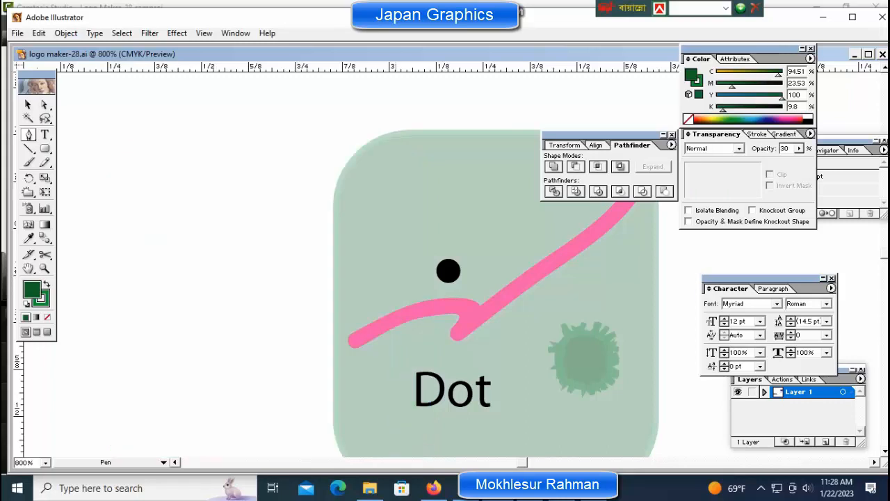
# Step: Try moving the logo's rounded rectangle to the left of the lettering, undo the move and clear the selection
pyautogui.keyDown('ctrl'); pyautogui.click(417, 229); pyautogui.keyUp('ctrl')
pyautogui.moveTo(418, 229); pyautogui.dragTo(138, 227)
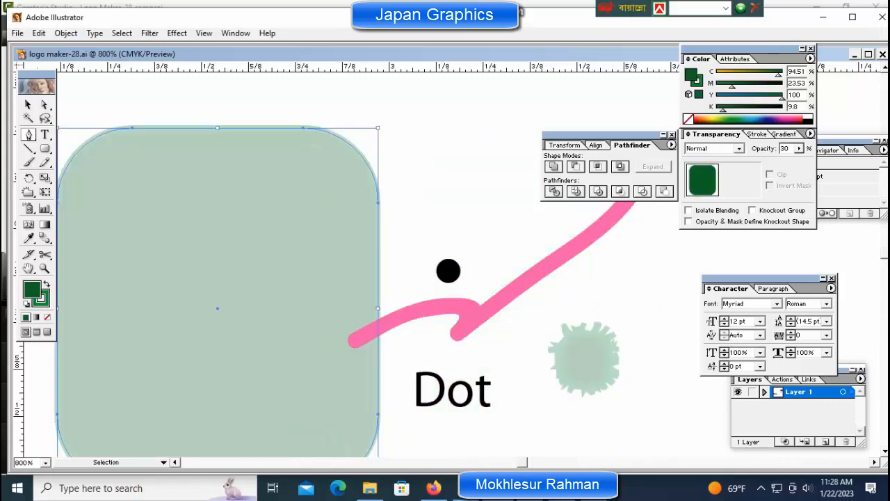
pyautogui.hotkey('ctrl', 'z')
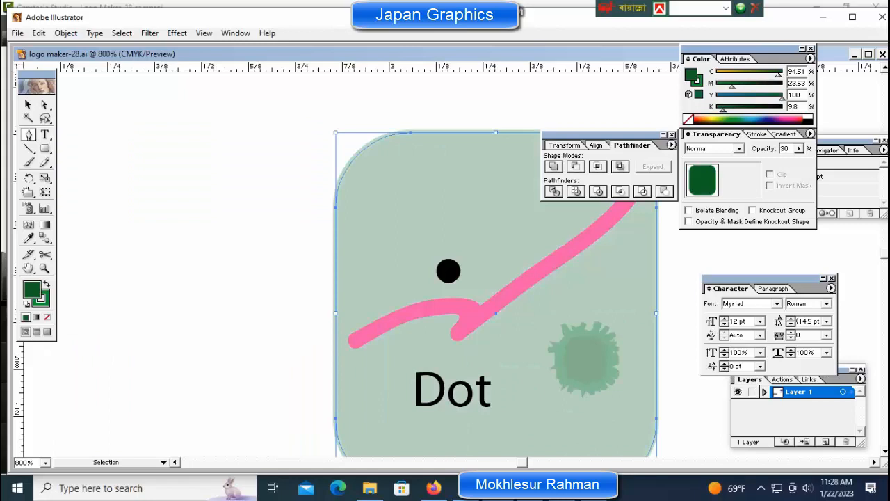
pyautogui.hotkey('ctrl', 'shift', 'a')
# Step: Fill the spiky ornament with light blue (C 76.47, M 6.67, Y 0, K 0), keeping its green outline, and deselect it
pyautogui.keyDown('ctrl'); pyautogui.click(583, 359); pyautogui.keyUp('ctrl')
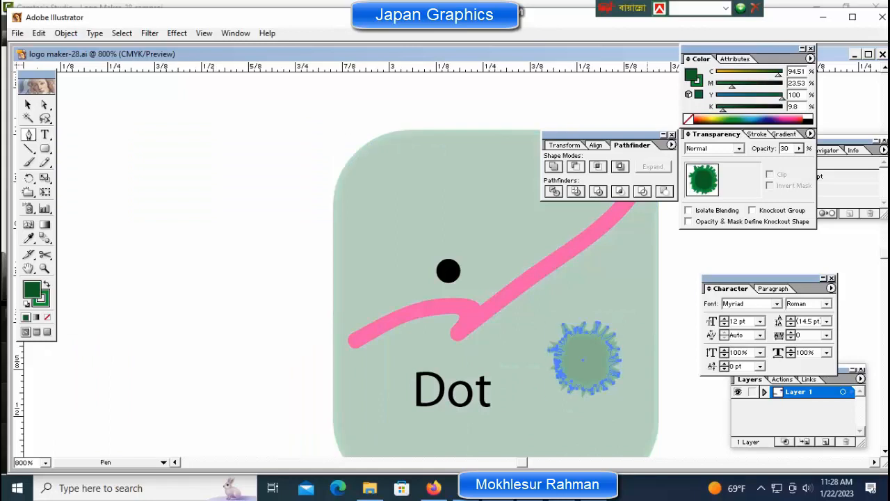
pyautogui.click(753, 119)
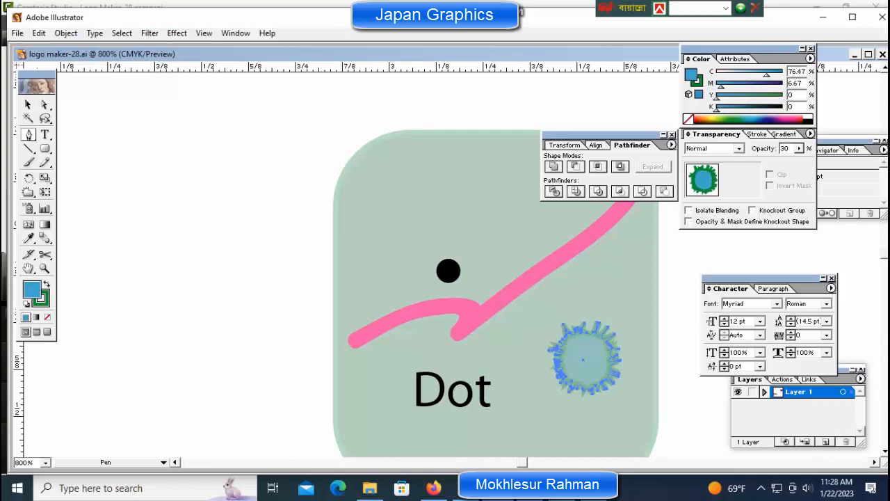
pyautogui.hotkey('ctrl', 'shift', 'a')
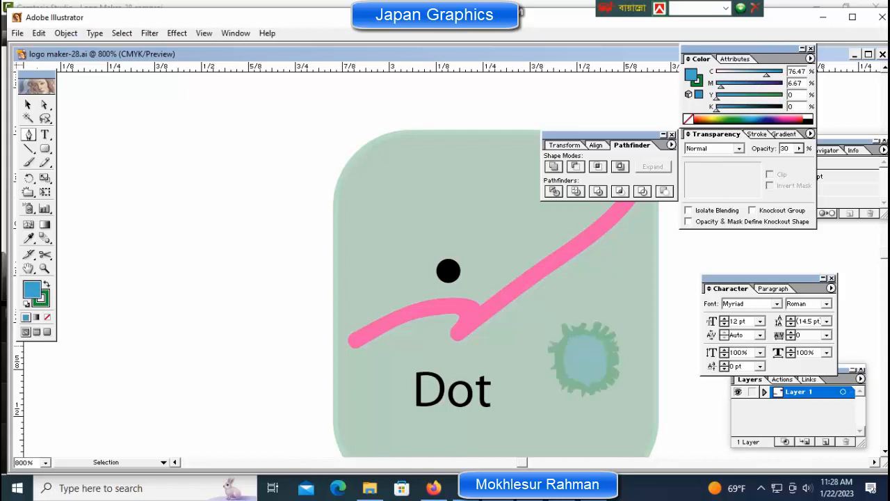
# Step: Try recoloring the spiky ornament's stroke to blue (C 85.1, M 0, Y 0, K 0)
pyautogui.keyDown('ctrl'); pyautogui.click(588, 359); pyautogui.keyUp('ctrl')
pyautogui.press('x')
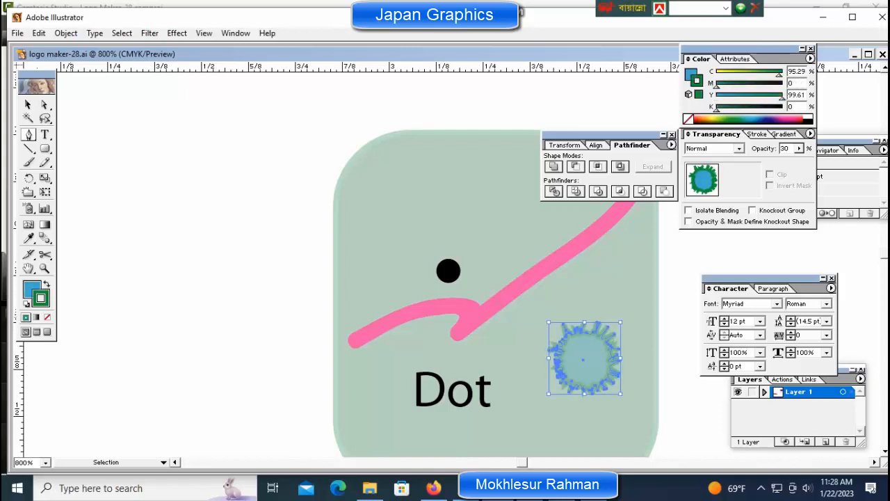
pyautogui.hotkey('ctrl', 'shift', 'a')
pyautogui.click(753, 119)
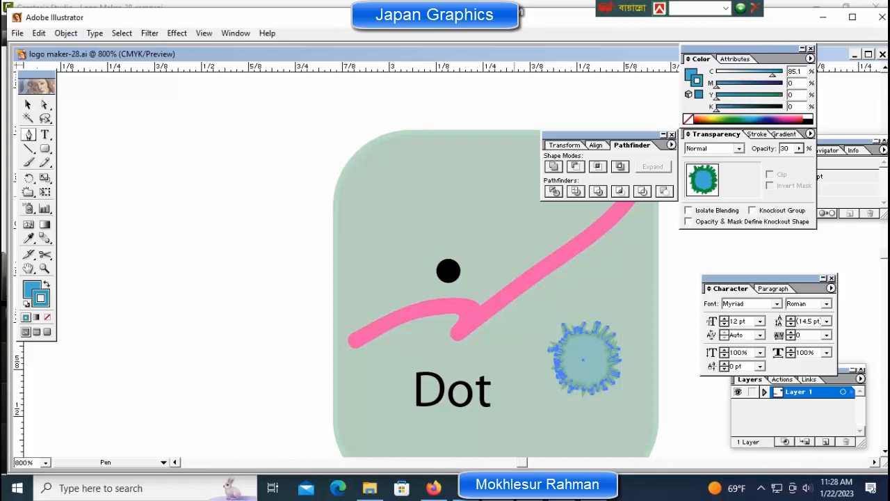
pyautogui.keyDown('ctrl'); pyautogui.click(612, 285); pyautogui.keyUp('ctrl')
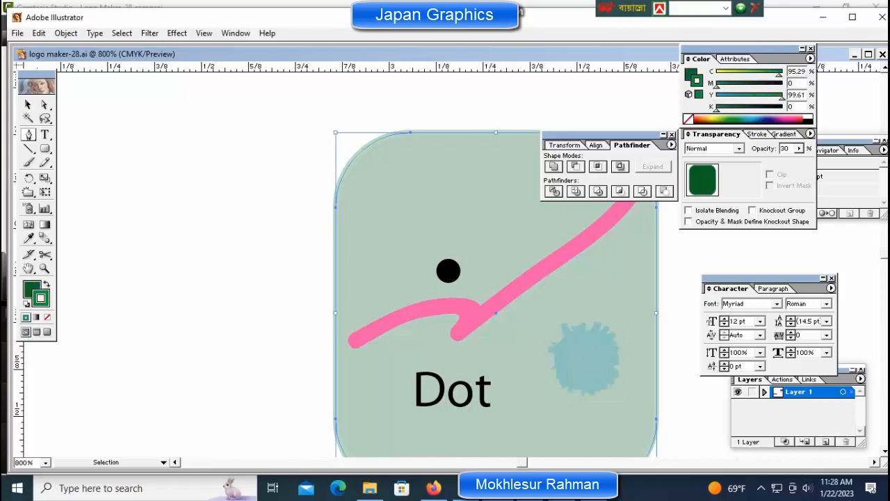
# Step: Undo the blue stroke change on the spiky ornament and clear the selection
pyautogui.hotkey('ctrl', 'z')
pyautogui.hotkey('ctrl', 'z')
pyautogui.hotkey('ctrl', 'z')
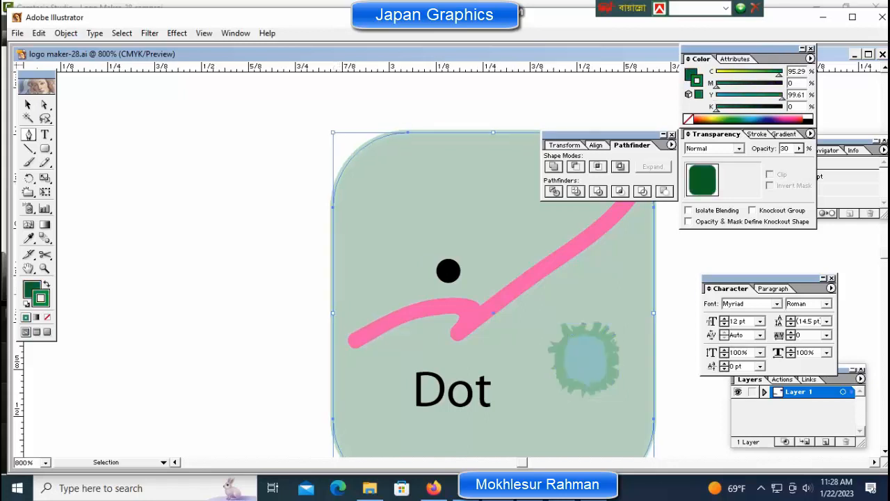
pyautogui.hotkey('ctrl', 'z')
pyautogui.hotkey('ctrl', 'shift', 'a')
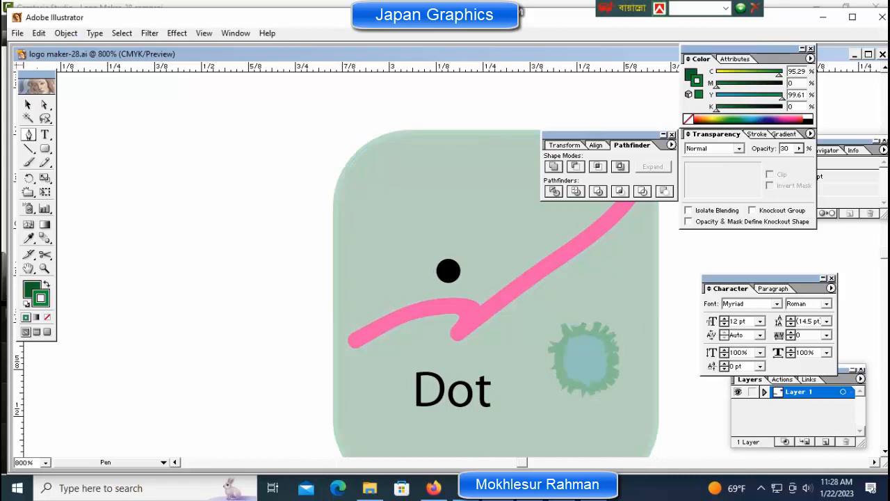
# Step: Warp the selected rounded rectangle behind the logo with the Warp tool, bulging its left side and top into a rounded dome outline
pyautogui.hotkey('ctrl', 'z')
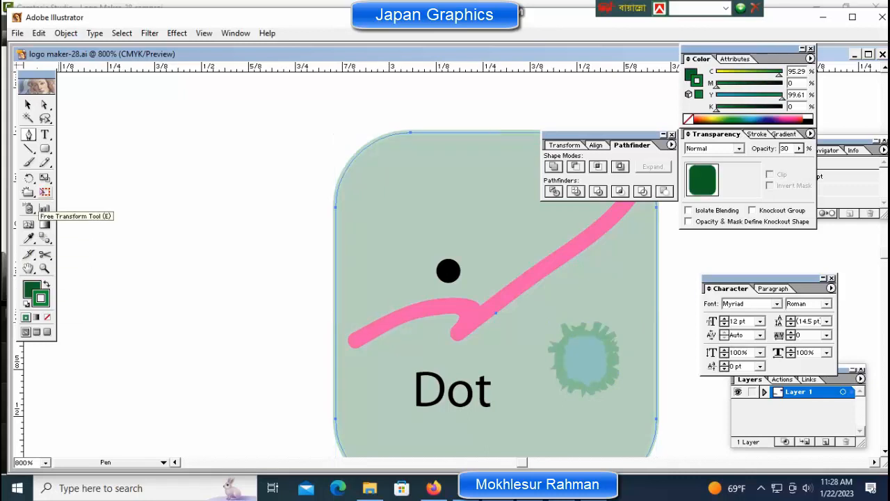
pyautogui.click(28, 194)
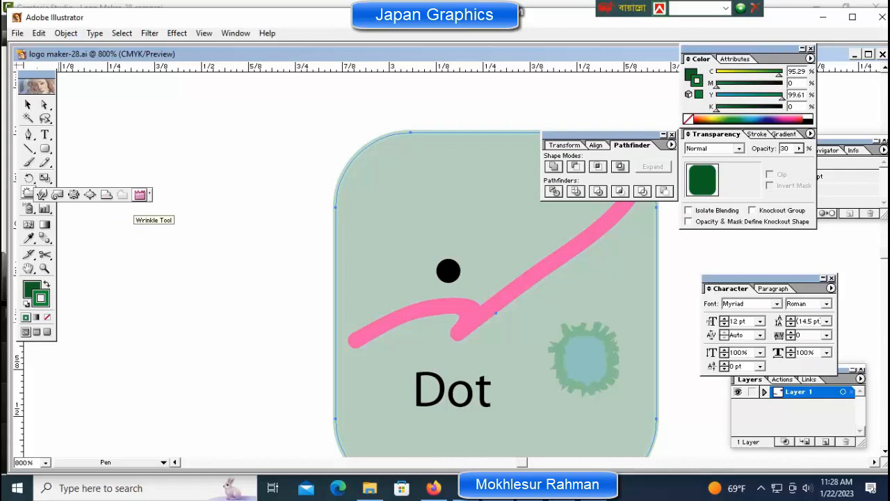
pyautogui.click(140, 194)
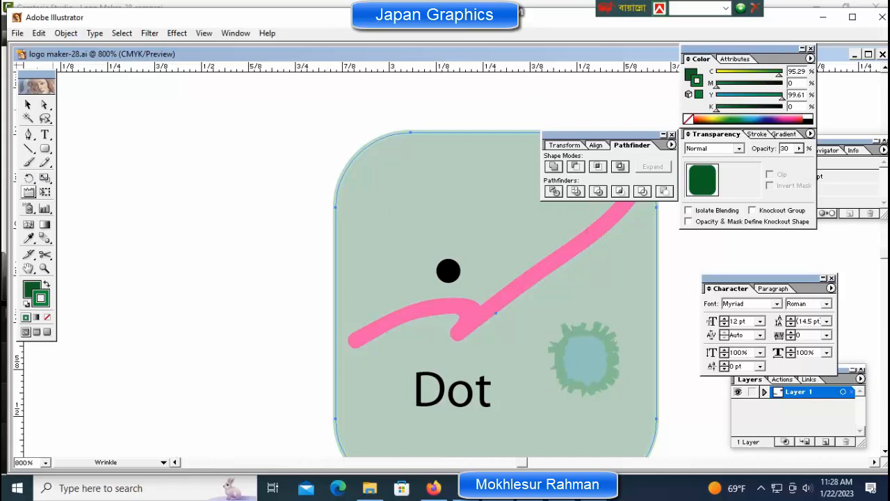
pyautogui.click(28, 179)
pyautogui.moveTo(29, 193)
pyautogui.mouseDown()
pyautogui.moveTo(59, 195)
pyautogui.moveTo(42, 195)
pyautogui.mouseUp()
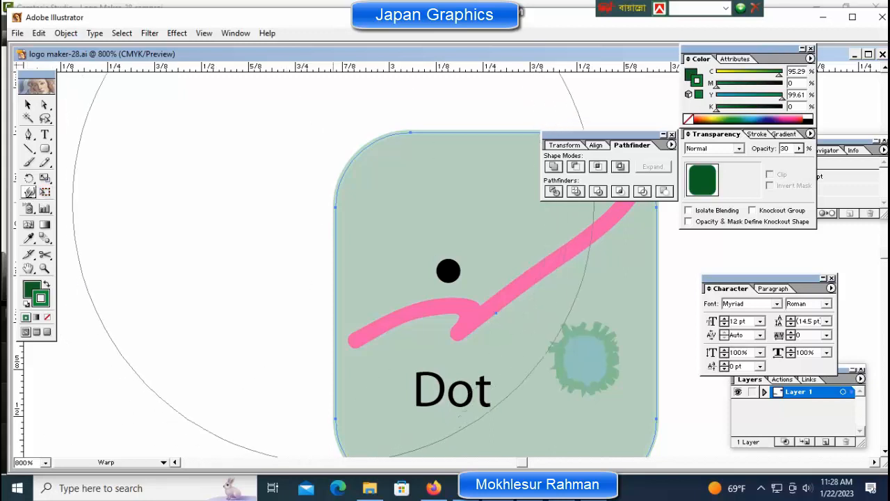
pyautogui.moveTo(336, 209)
pyautogui.mouseDown()
pyautogui.moveTo(350, 191)
pyautogui.moveTo(371, 188)
pyautogui.moveTo(415, 223)
pyautogui.moveTo(284, 211)
pyautogui.mouseUp()
pyautogui.moveTo(429, 115)
pyautogui.mouseDown()
pyautogui.moveTo(424, 125)
pyautogui.moveTo(440, 142)
pyautogui.moveTo(433, 145)
pyautogui.moveTo(322, 120)
pyautogui.moveTo(306, 106)
pyautogui.mouseUp()
pyautogui.moveTo(270, 137); pyautogui.dragTo(260, 117)
pyautogui.hotkey('ctrl', '0')
pyautogui.hotkey('ctrl', '-')
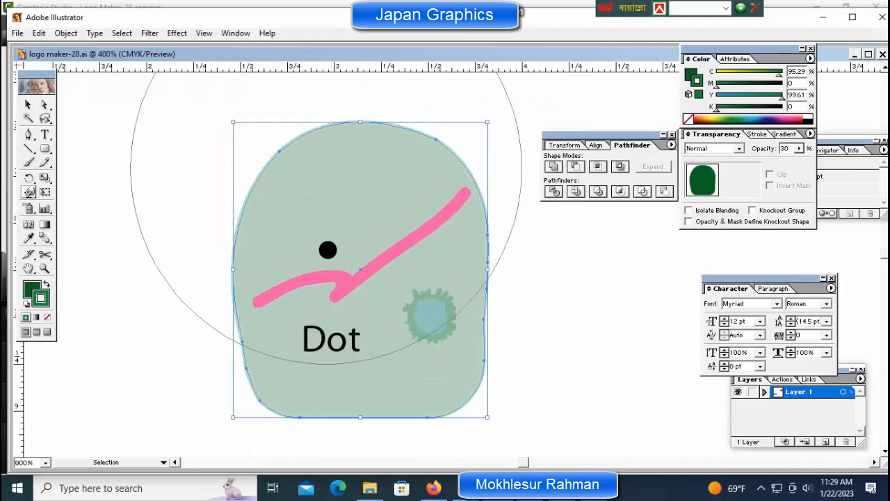
pyautogui.hotkey('ctrl', '-')
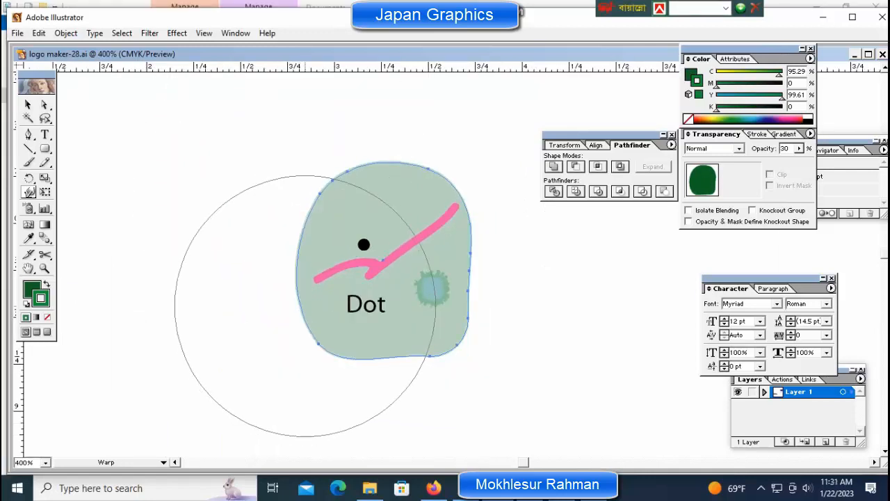
# Step: Round off the background blob's right side and bottom edge with the Warp tool, then deselect it
pyautogui.moveTo(415, 352); pyautogui.dragTo(412, 359)
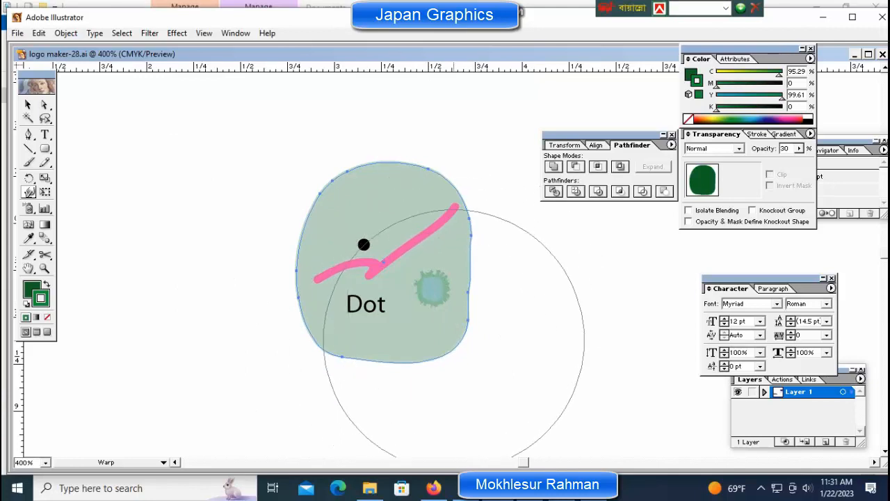
pyautogui.moveTo(454, 339); pyautogui.dragTo(449, 332)
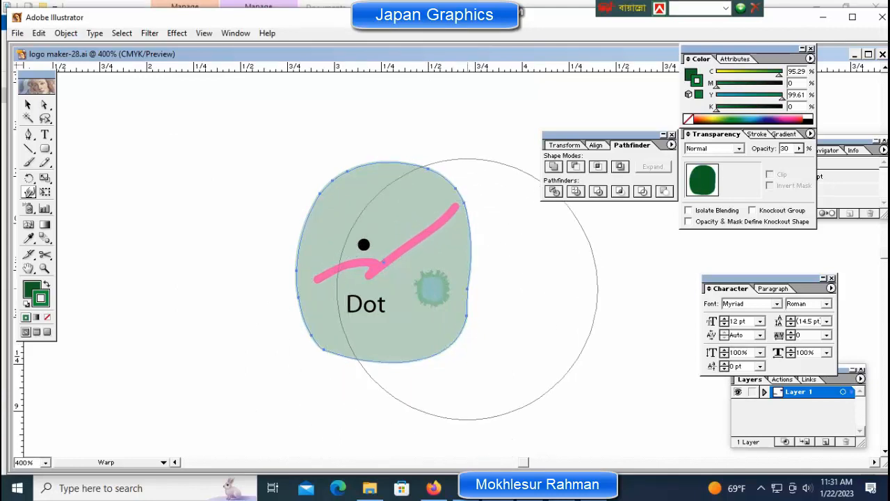
pyautogui.moveTo(467, 288)
pyautogui.mouseDown()
pyautogui.moveTo(465, 279)
pyautogui.moveTo(481, 289)
pyautogui.moveTo(468, 310)
pyautogui.mouseUp()
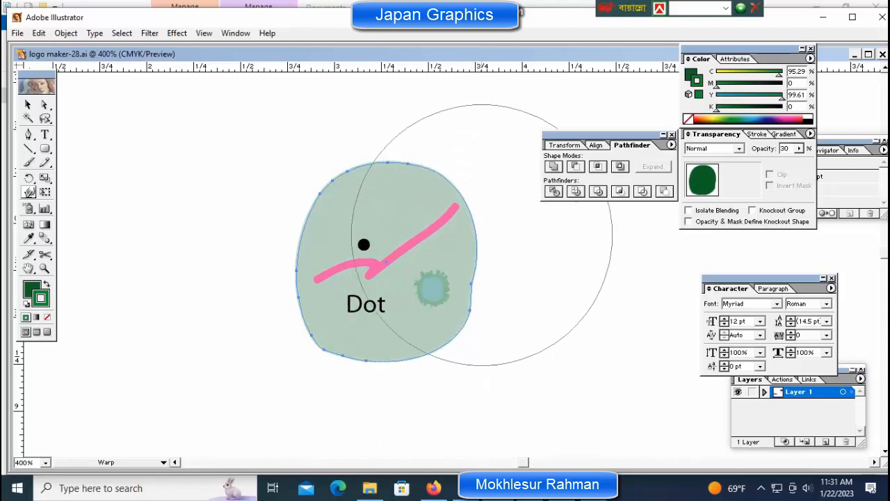
pyautogui.moveTo(479, 227); pyautogui.dragTo(470, 227)
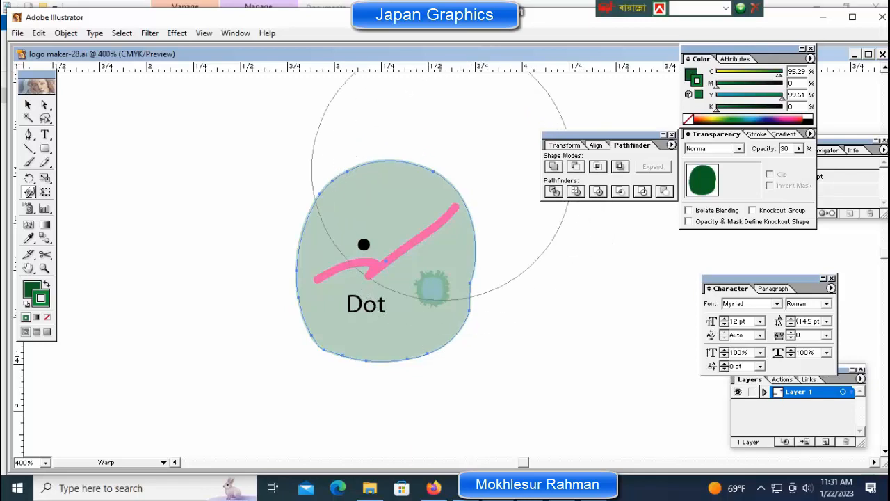
pyautogui.moveTo(436, 171); pyautogui.dragTo(423, 175)
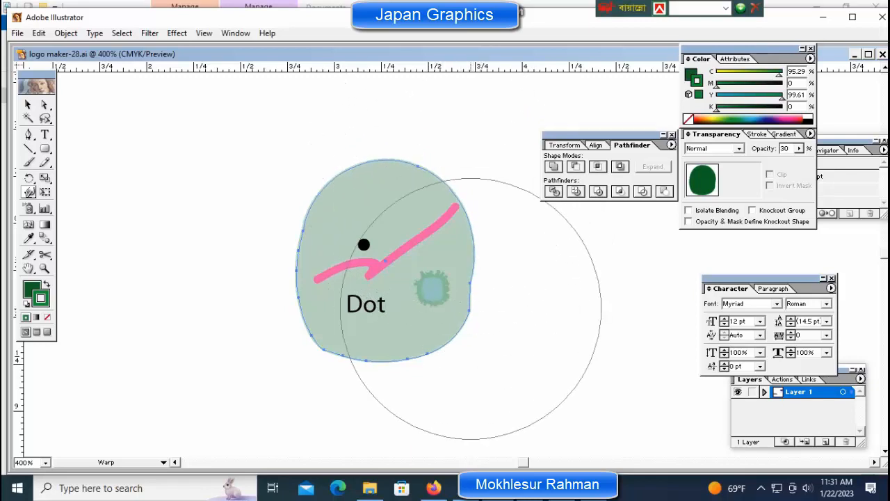
pyautogui.moveTo(473, 286); pyautogui.dragTo(477, 280)
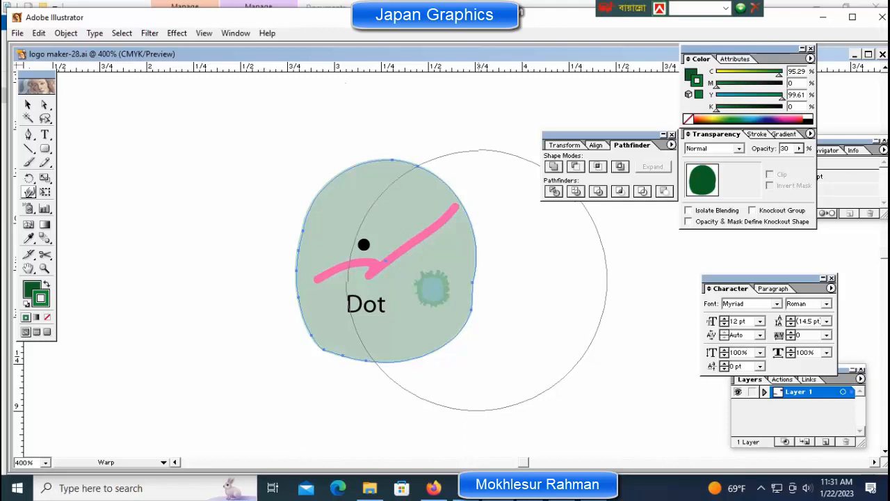
pyautogui.moveTo(464, 310); pyautogui.dragTo(485, 282)
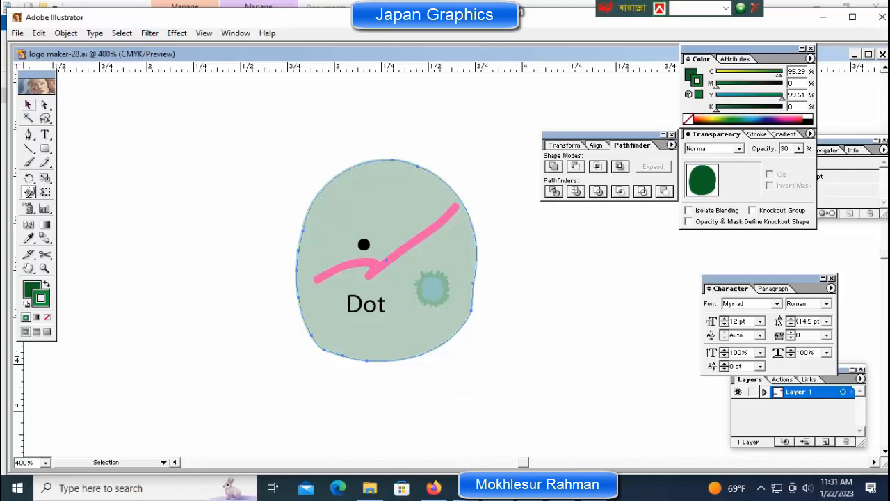
pyautogui.click(27, 104)
pyautogui.click(167, 160)
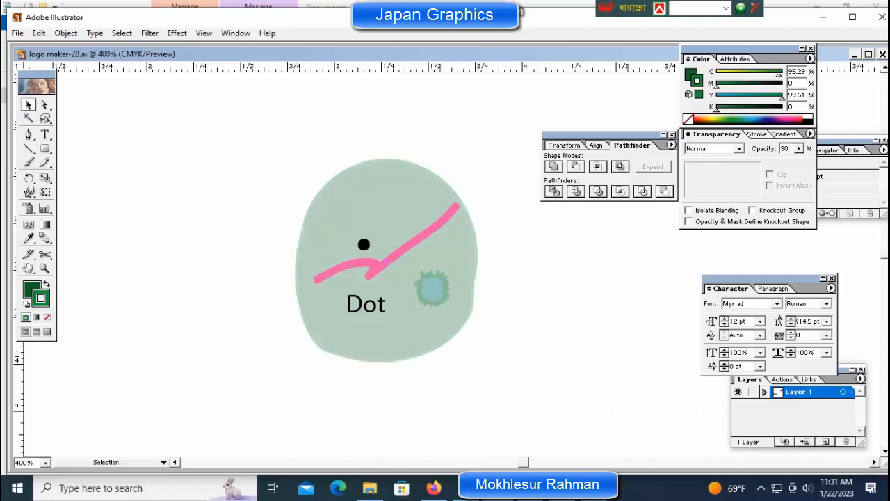
# Step: Recolor the background blob with a blue stroke (C 96.08, M 95.29, Y 0, K 0) and navy fill (C 97.25, M 94.51, Y 20, K 7.45)
pyautogui.hotkey('ctrl', '-')
pyautogui.hotkey('ctrl', '-')
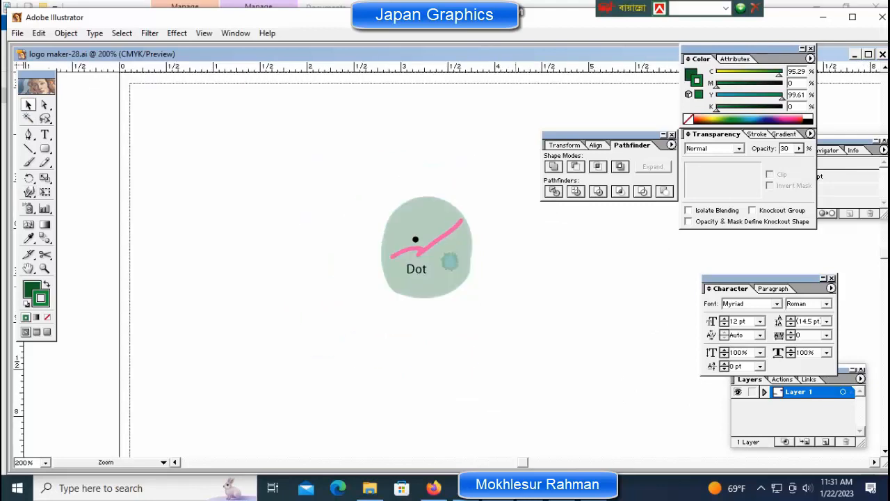
pyautogui.keyDown('ctrl'); pyautogui.click(515, 283); pyautogui.keyUp('ctrl')
pyautogui.keyDown('ctrl'); pyautogui.click(427, 221); pyautogui.keyUp('ctrl')
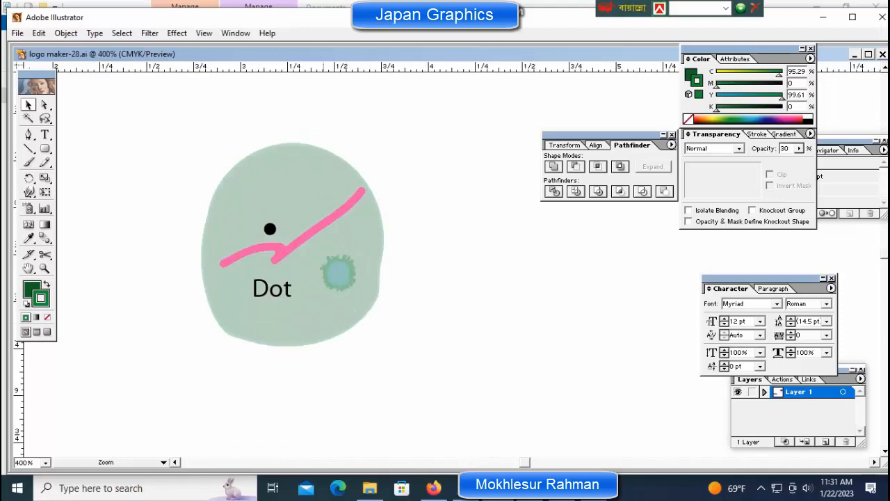
pyautogui.moveTo(281, 210); pyautogui.dragTo(390, 210)
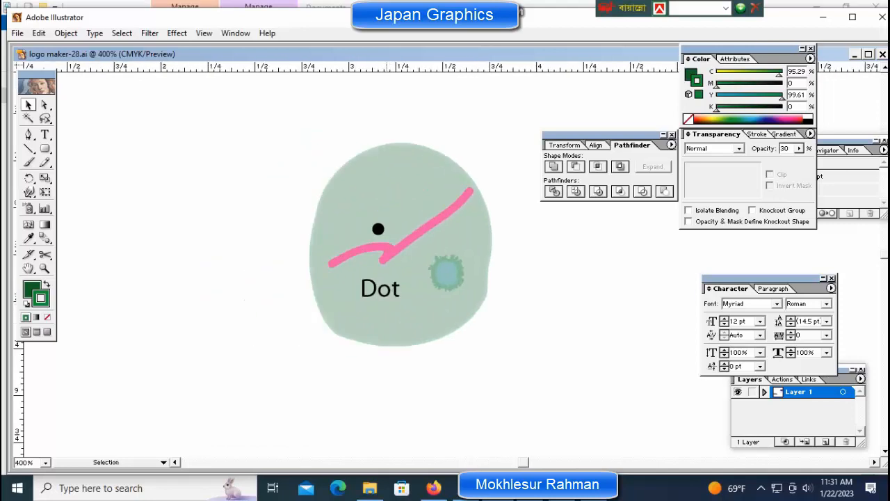
pyautogui.click(387, 210)
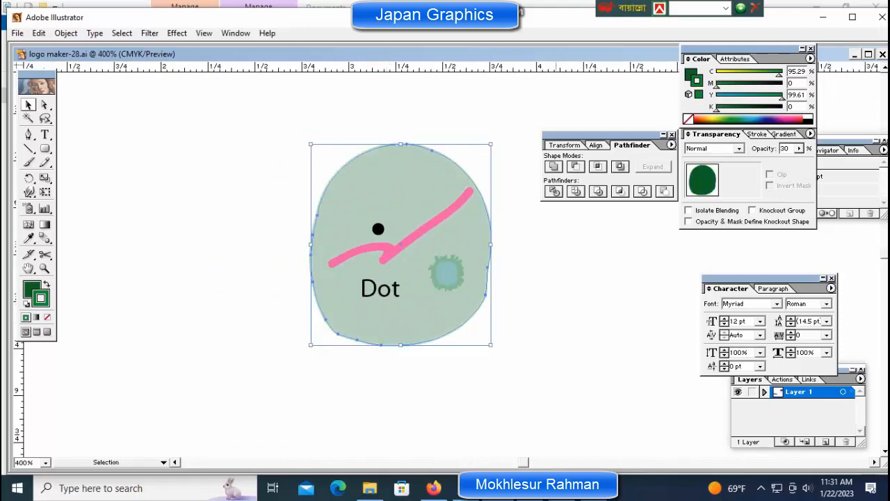
pyautogui.click(763, 118)
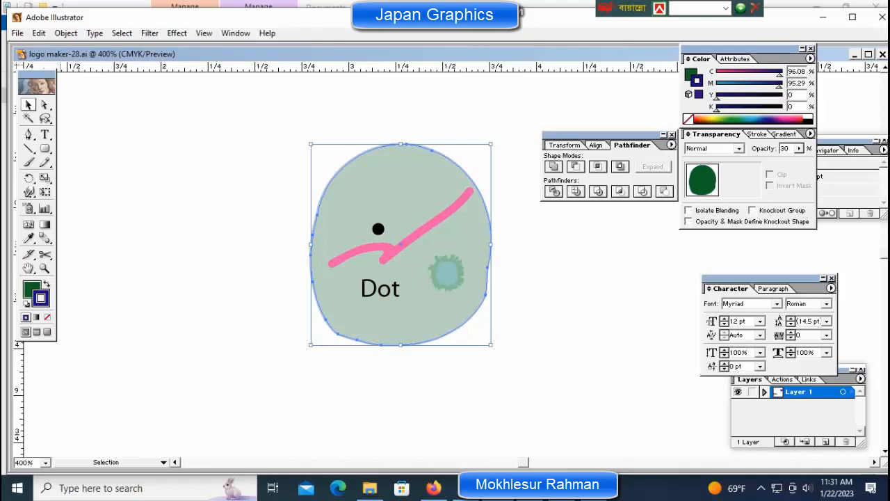
pyautogui.press('x')
pyautogui.click(763, 121)
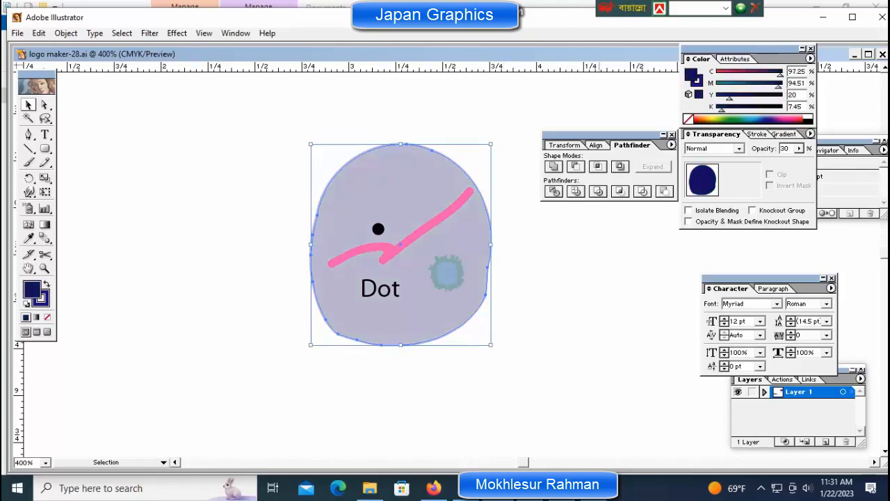
pyautogui.hotkey('ctrl', 'shift', 'a')
# Step: Fill the spiky ornament with dark blue (C 94.51, M 95.29, Y 19.61, K 7.45), keeping its green outline, and deselect it
pyautogui.click(447, 272)
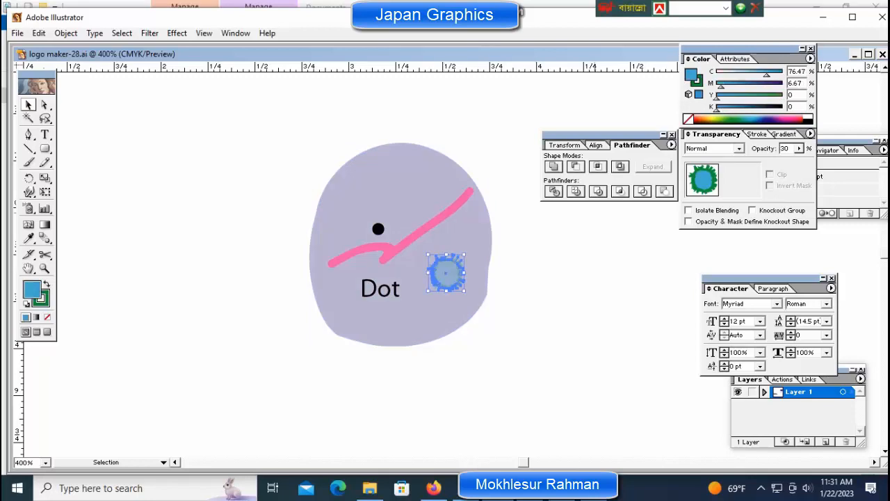
pyautogui.click(763, 121)
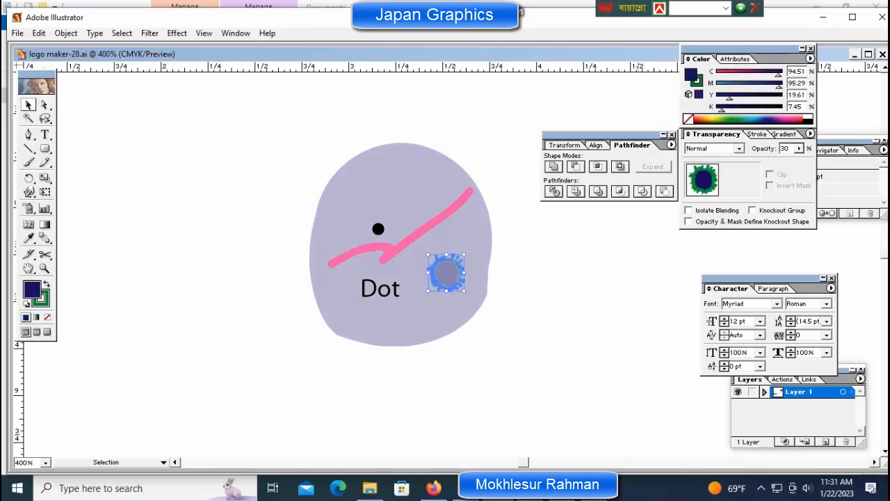
pyautogui.click(610, 104)
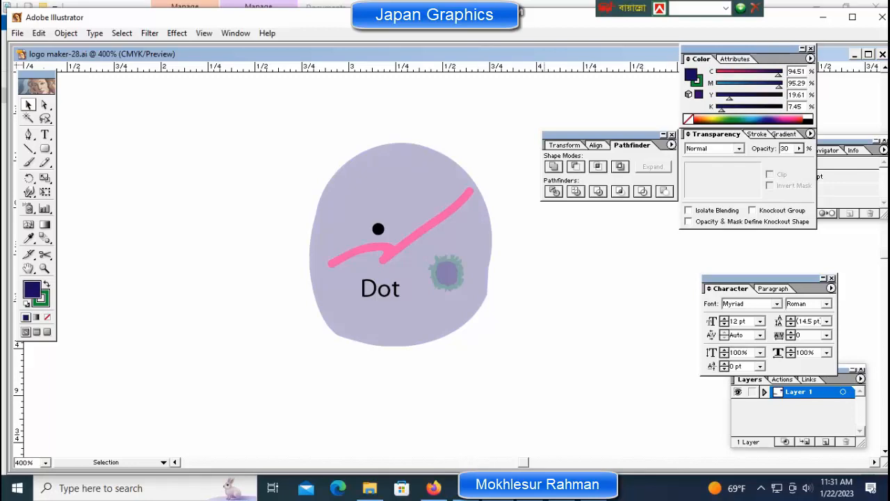
# Step: Select the pink swoosh across the blob
pyautogui.click(456, 204)
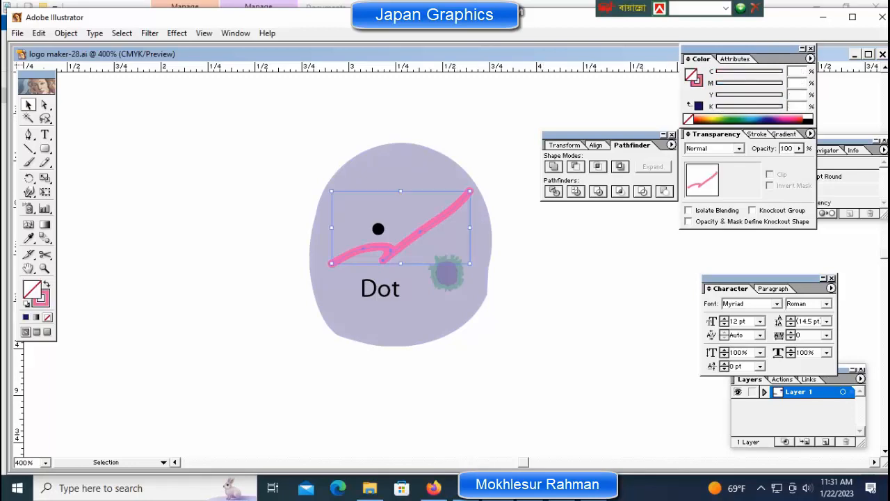